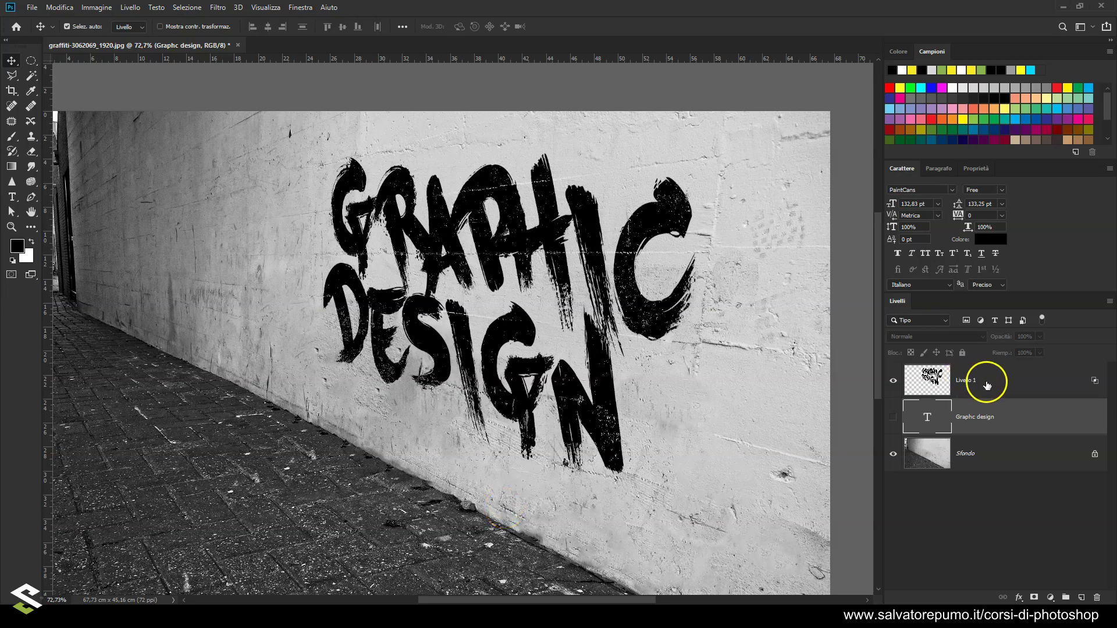
# - Delete the finished 'Livello 1' graffiti layer, then the hidden 'Graphc design' text layer
pyautogui.click(989, 396)
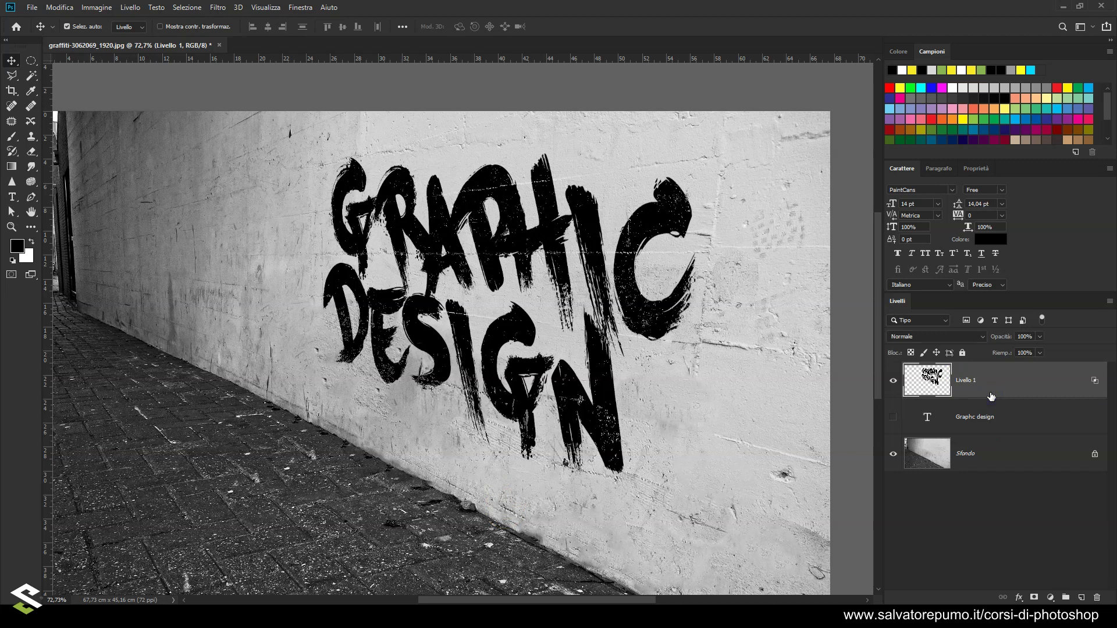
pyautogui.moveTo(990, 396)
pyautogui.mouseDown()
pyautogui.moveTo(925, 456)
pyautogui.moveTo(1095, 599)
pyautogui.mouseUp()
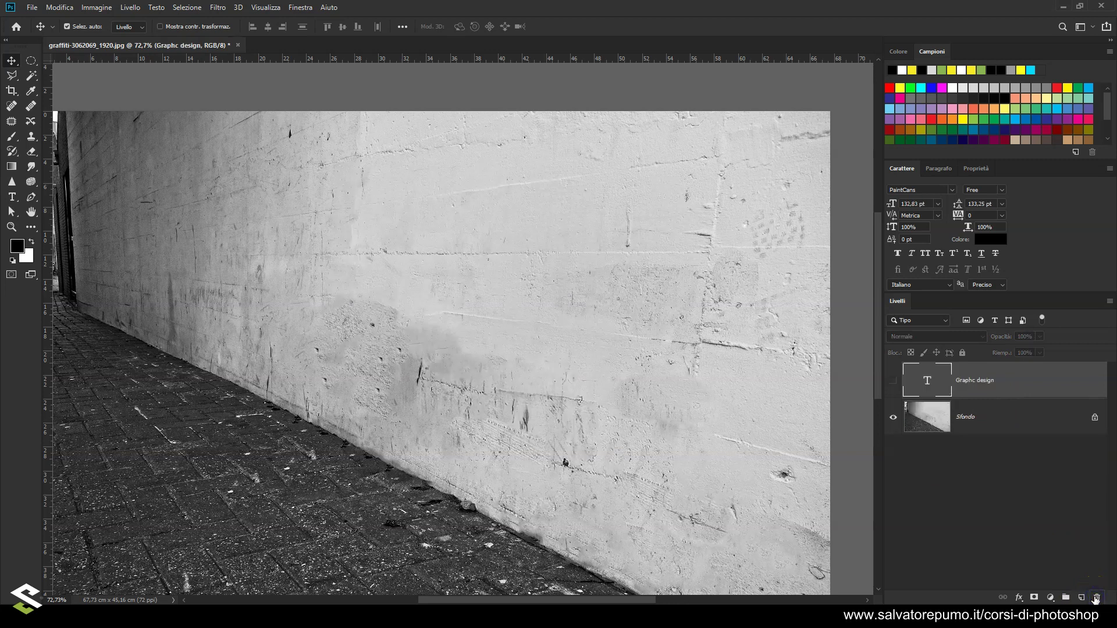
pyautogui.click(1095, 599)
pyautogui.click(96, 8)
pyautogui.click(164, 91)
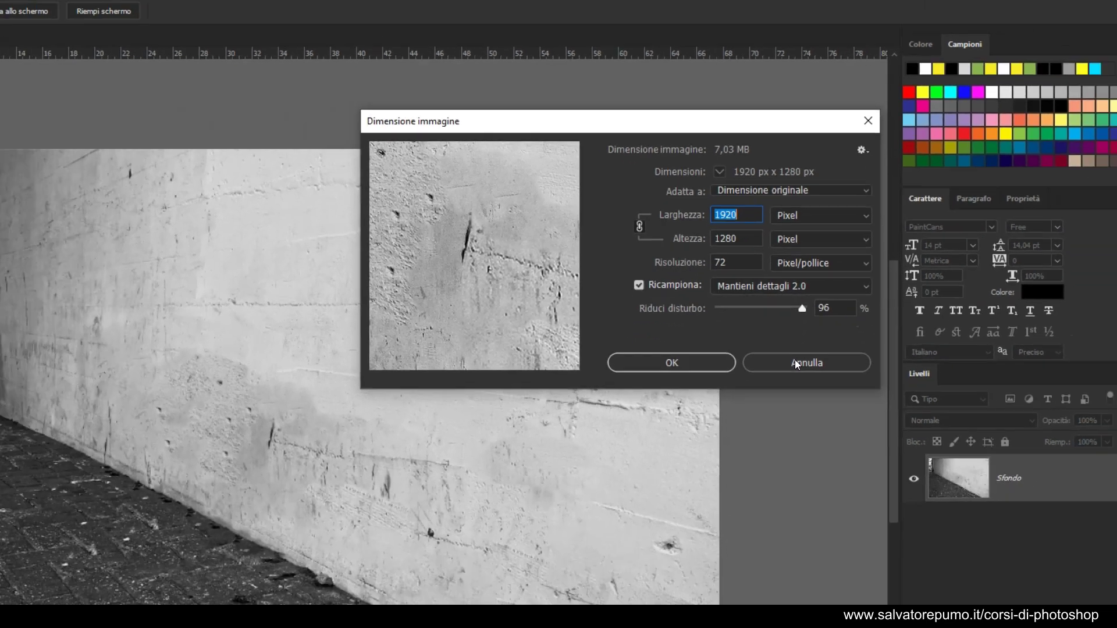
pyautogui.click(781, 468)
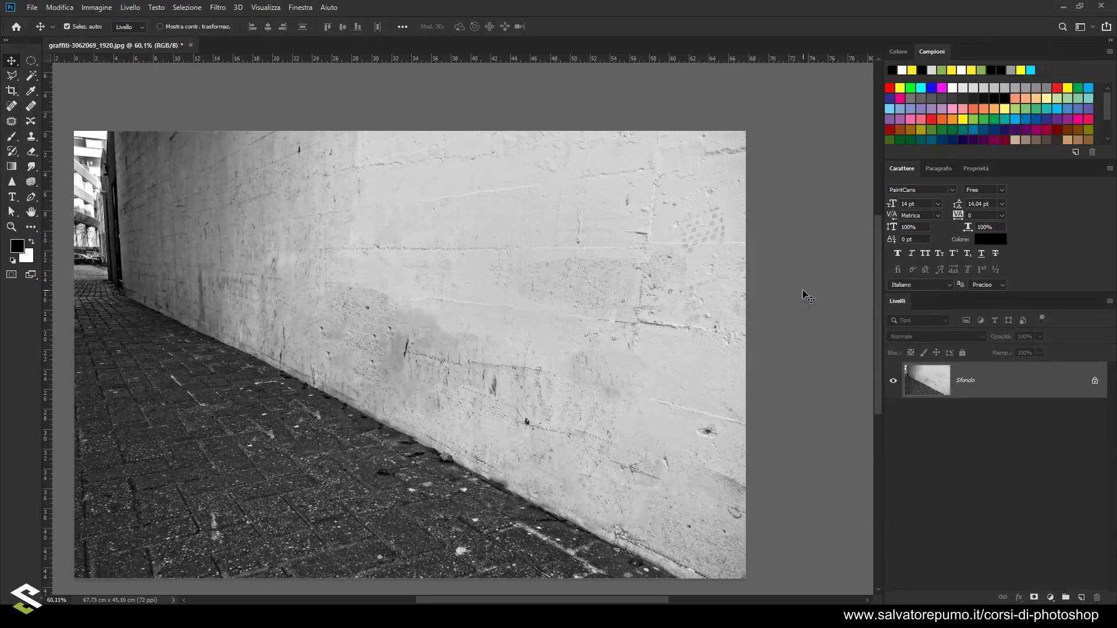
# - Add a 136 pt PaintCans text layer reading GRAPHIC DESIGN on the wall, then select all its text
pyautogui.click(12, 197)
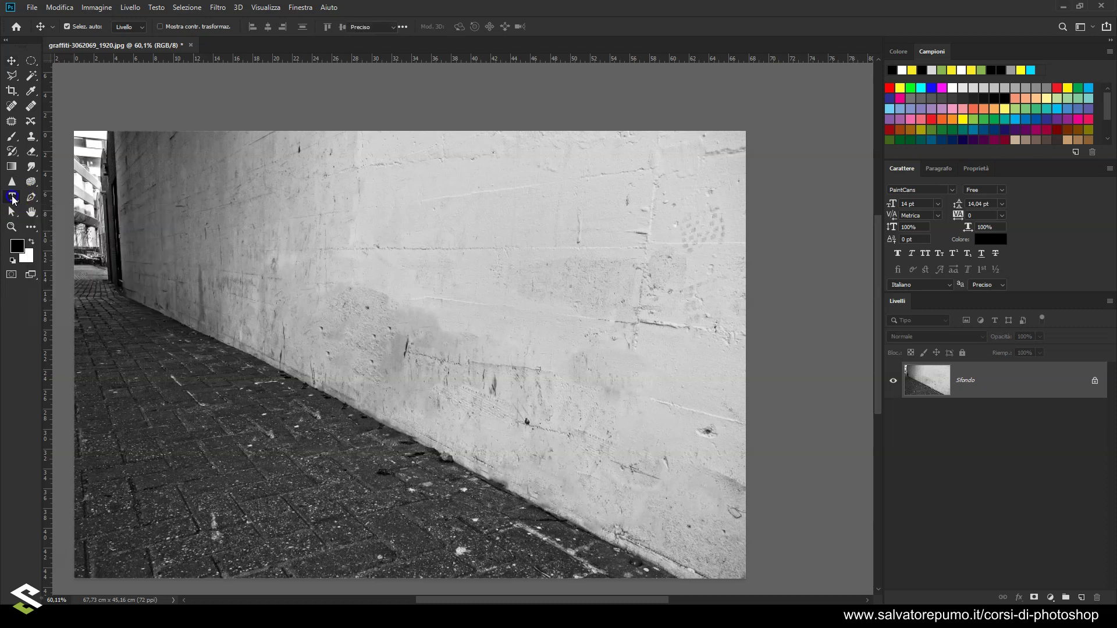
pyautogui.click(364, 303)
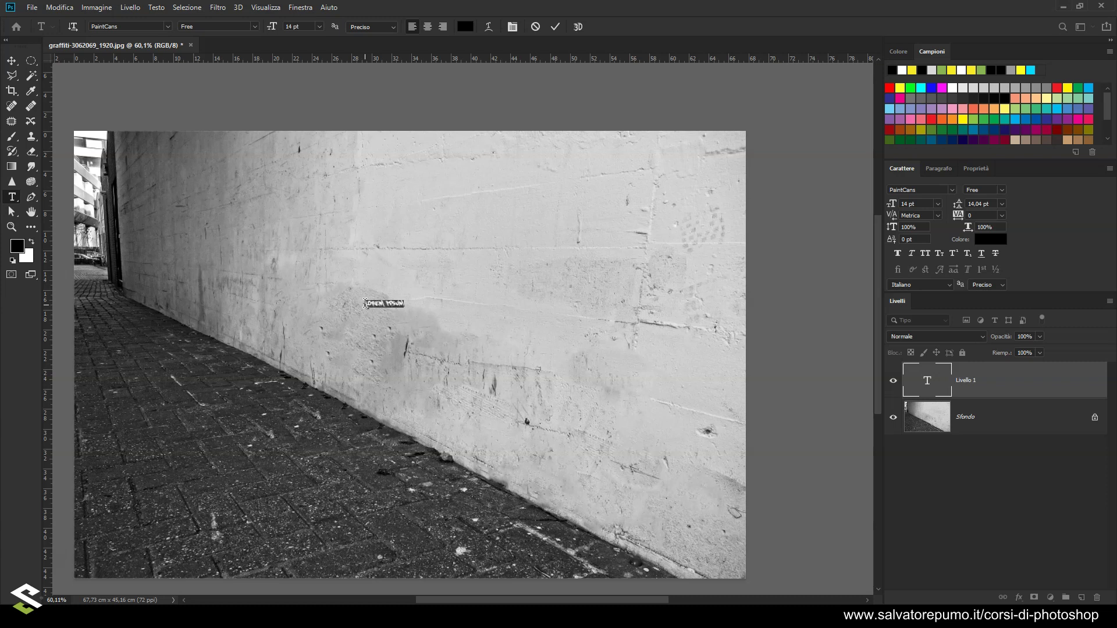
pyautogui.moveTo(269, 27); pyautogui.dragTo(302, 29)
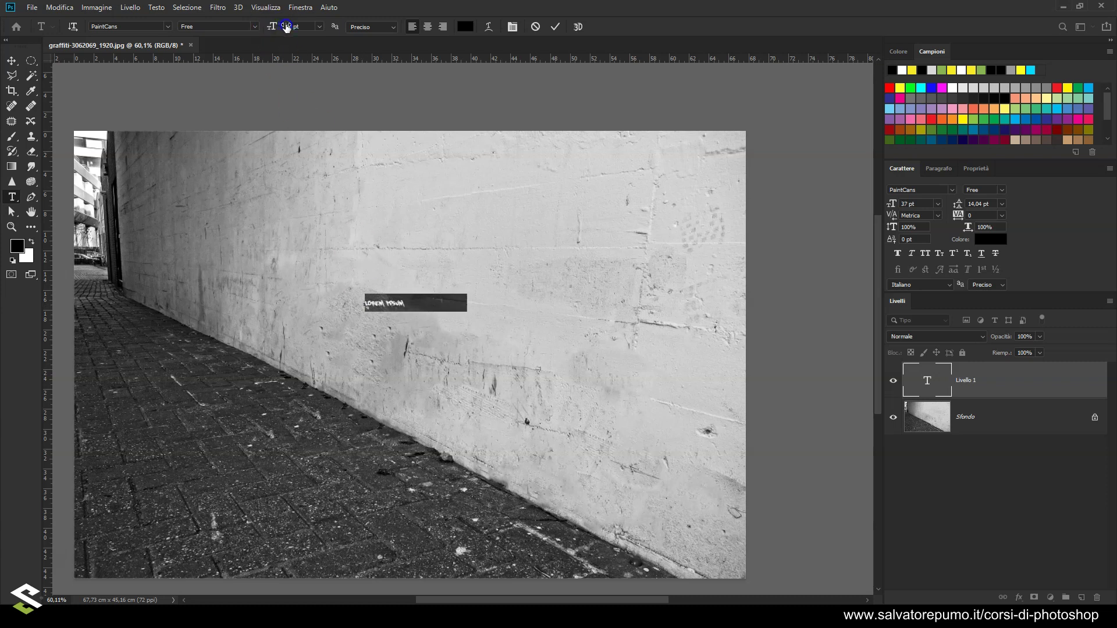
pyautogui.moveTo(302, 29); pyautogui.dragTo(342, 29)
pyautogui.moveTo(353, 288); pyautogui.dragTo(255, 294)
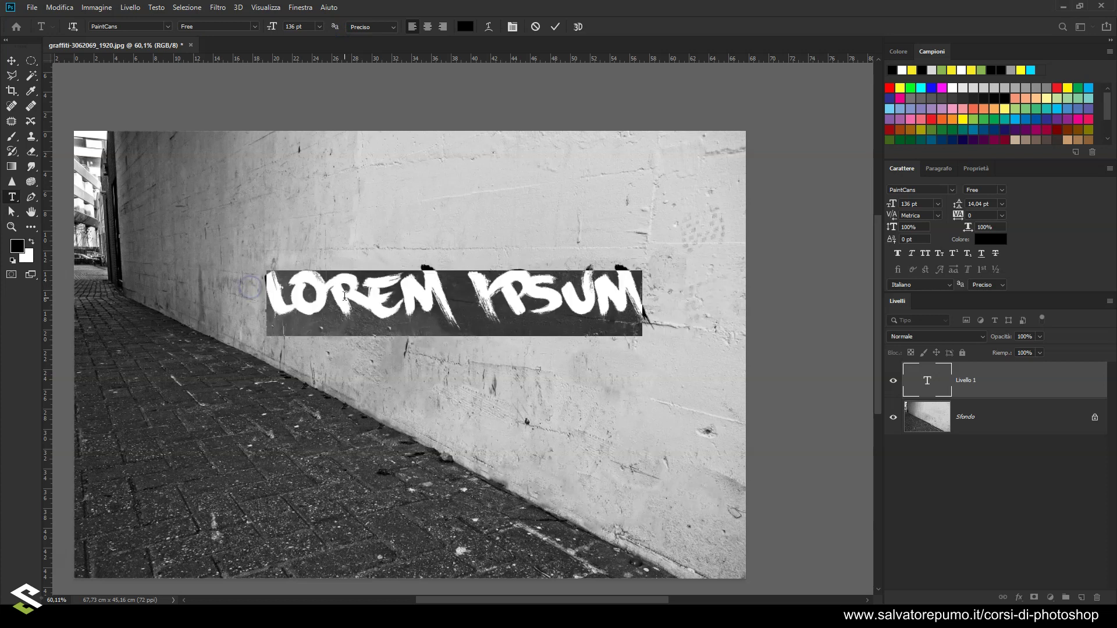
pyautogui.write('GRA')
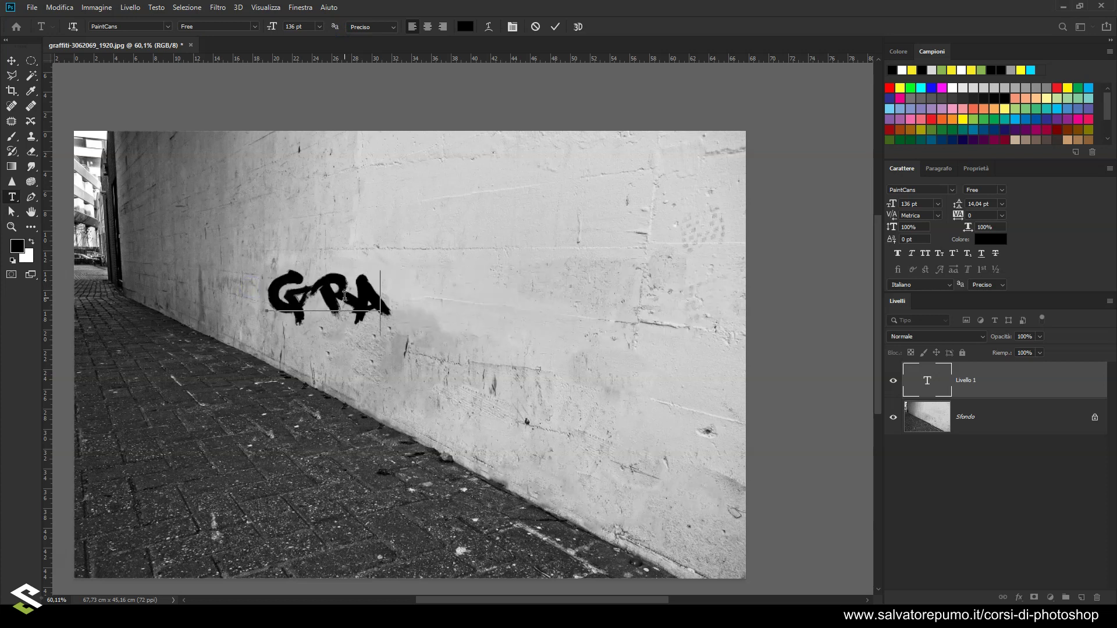
pyautogui.write('PHIC')
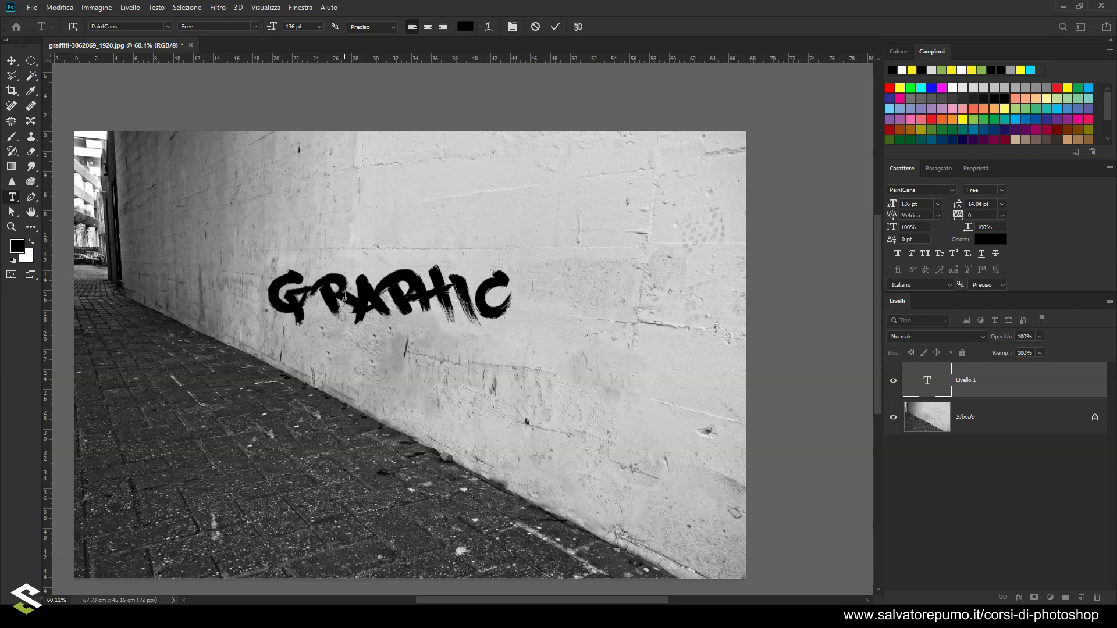
pyautogui.write('DESIGN')
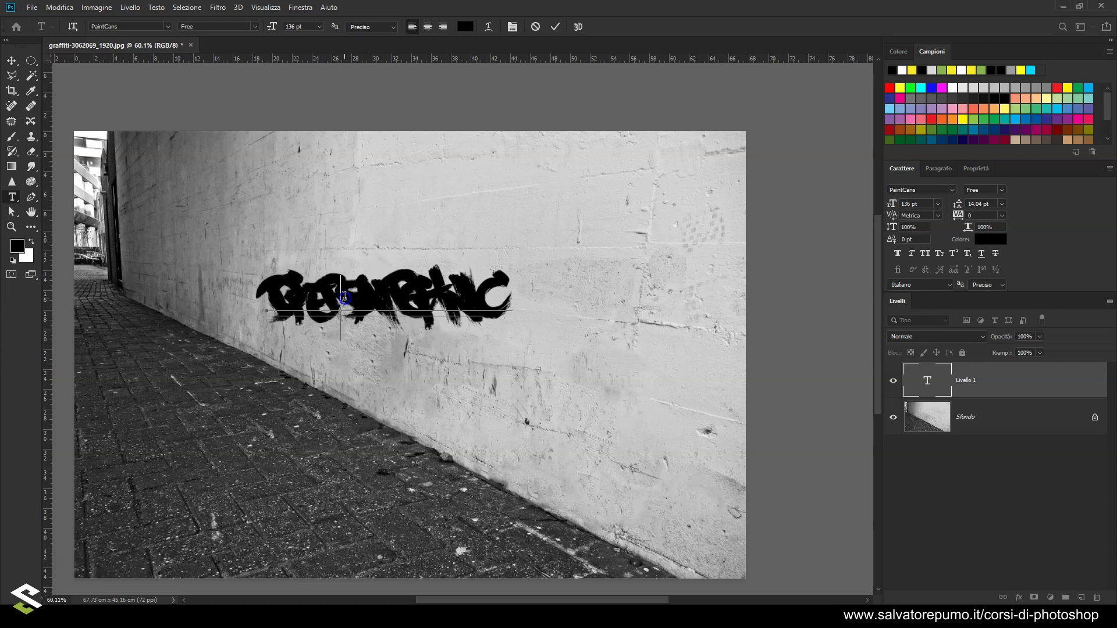
pyautogui.hotkey('ctrl', 'a')
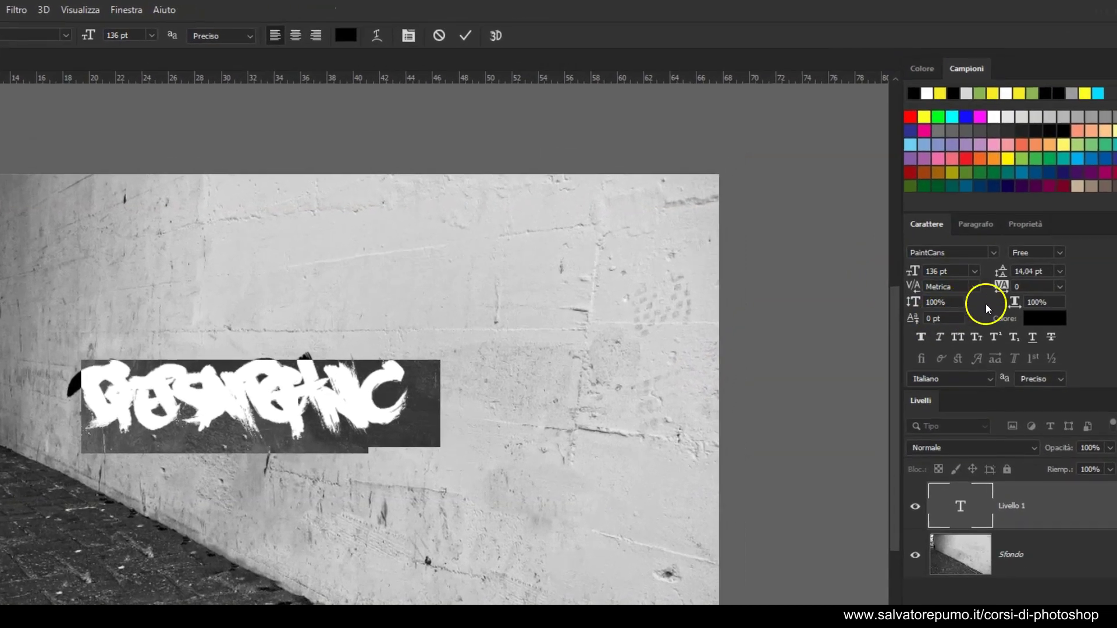
# - Give the GRAPHIC DESIGN text 170 pt leading and a 152 pt font size
pyautogui.click(1056, 271)
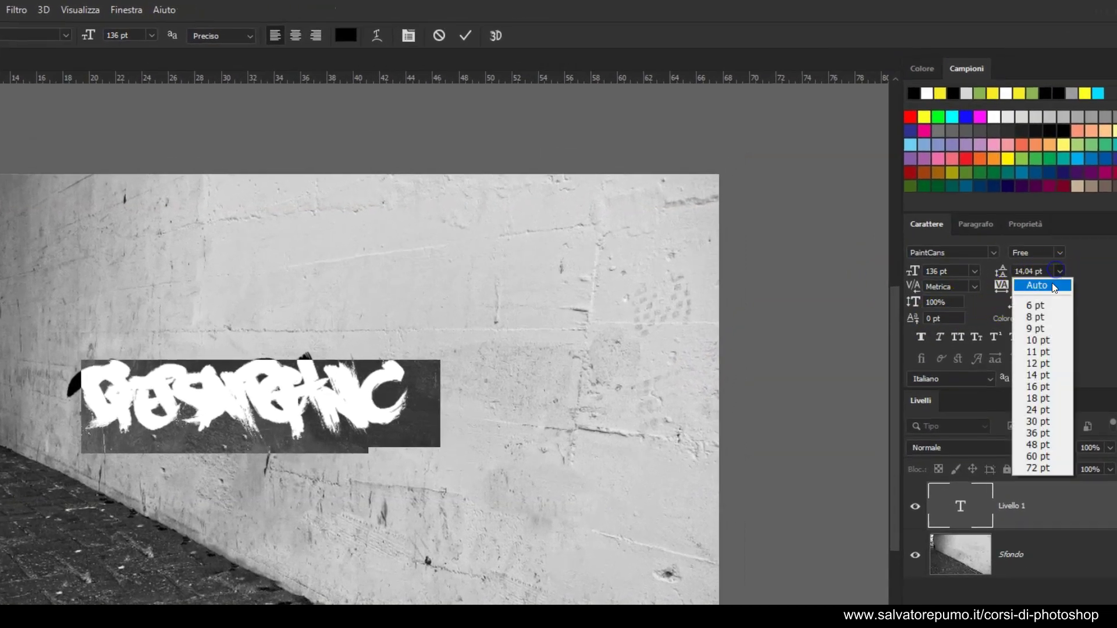
pyautogui.click(1041, 285)
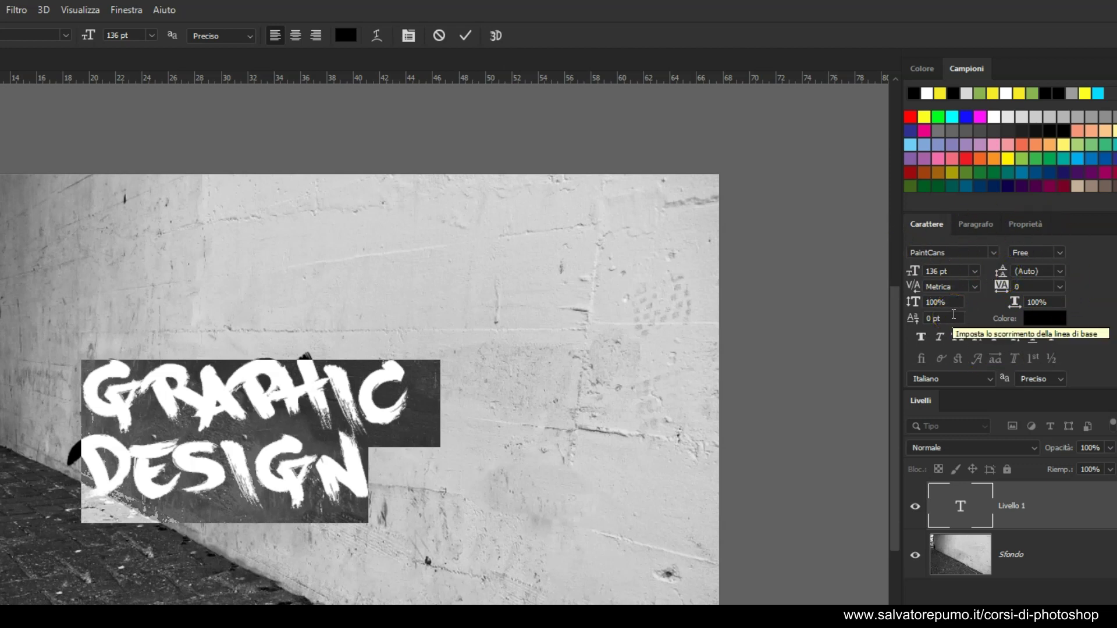
pyautogui.click(137, 10)
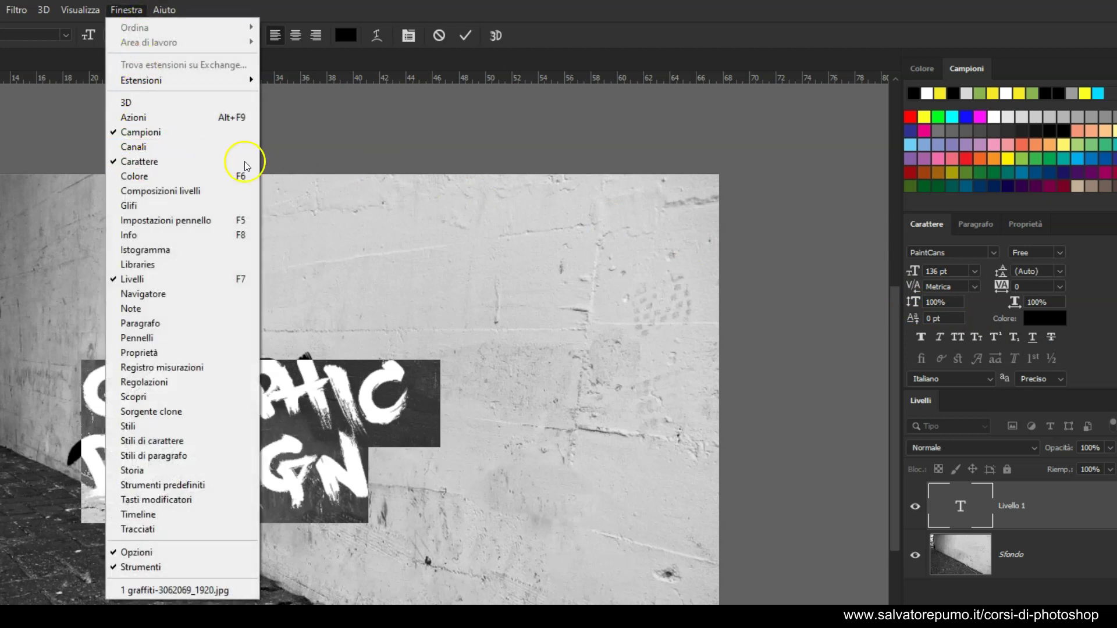
pyautogui.click(931, 229)
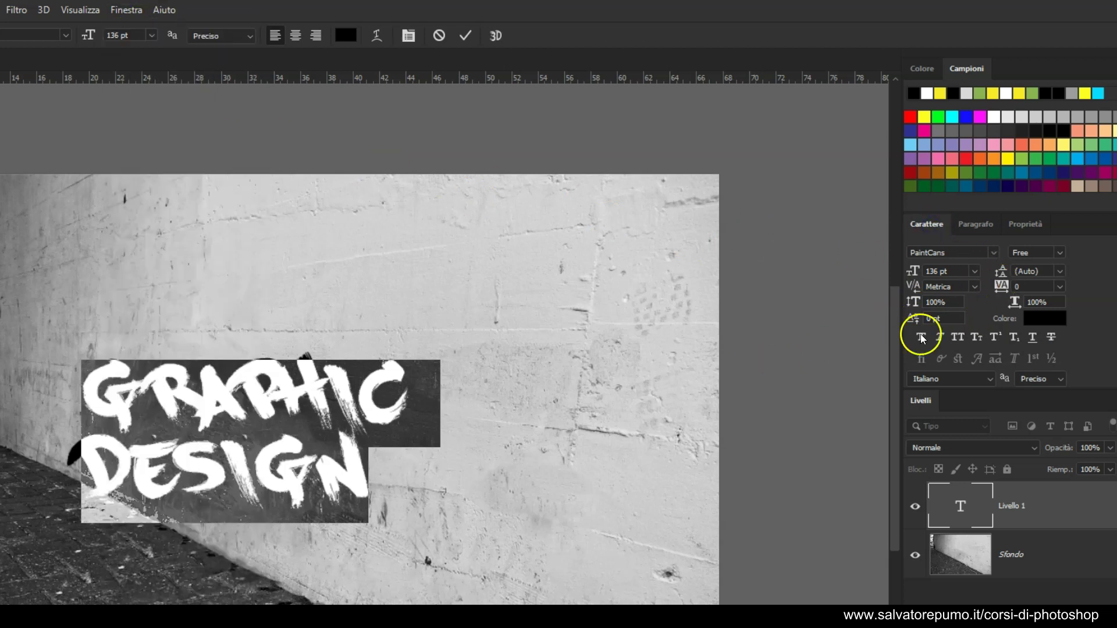
pyautogui.moveTo(1002, 273); pyautogui.dragTo(1008, 267)
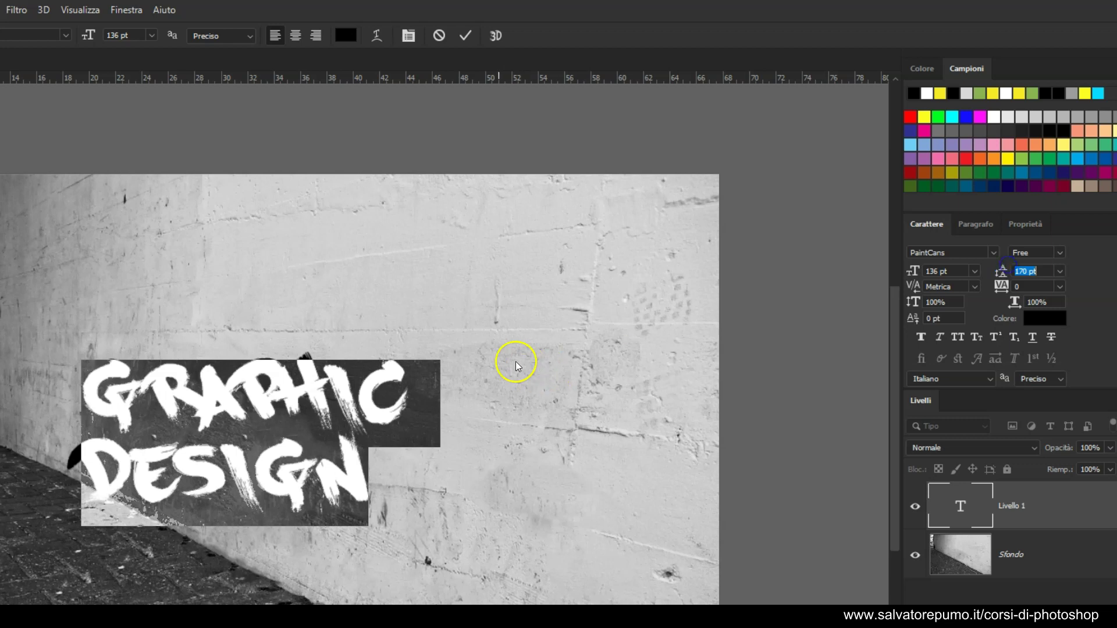
pyautogui.moveTo(907, 271); pyautogui.dragTo(920, 265)
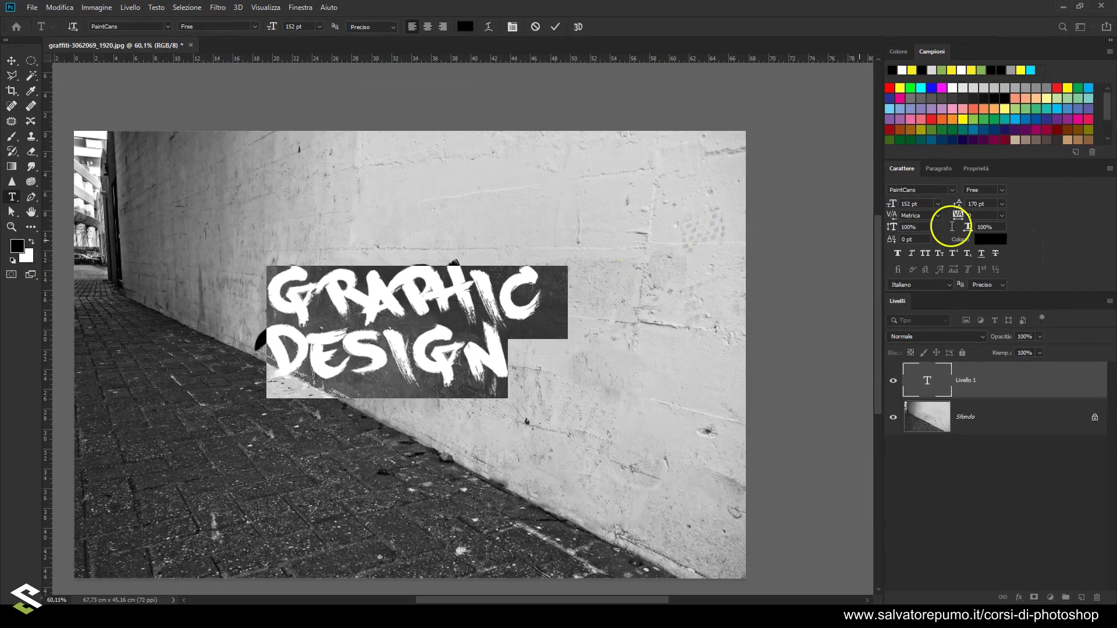
# - Commit the text and move it up and to the right on the wall
pyautogui.hotkey('ctrl', 'Return')
pyautogui.moveTo(384, 289); pyautogui.dragTo(466, 261)
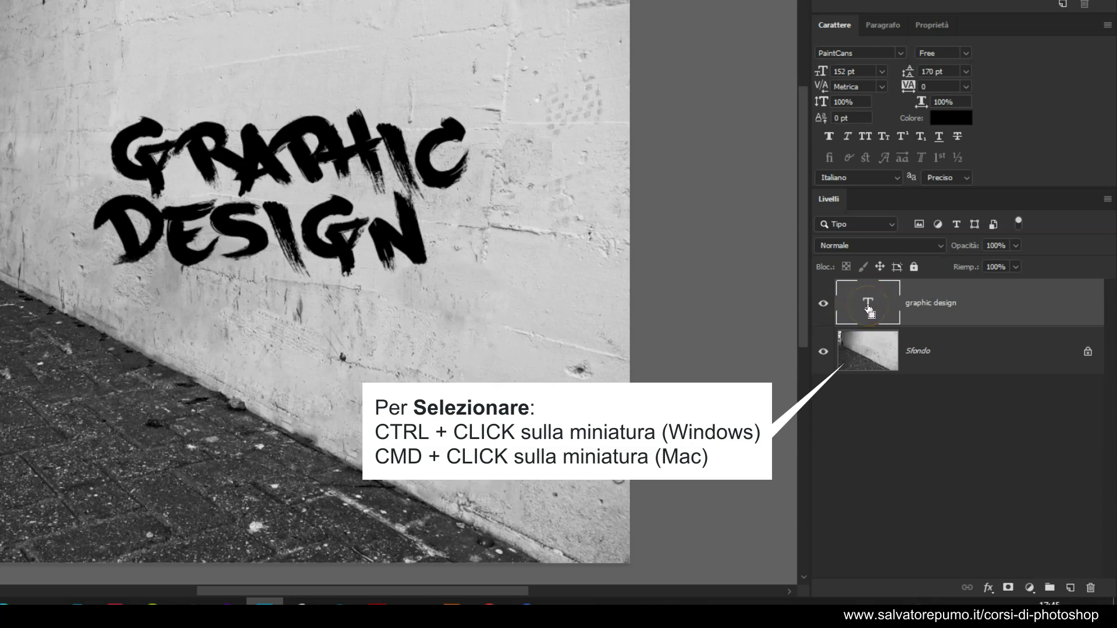
# - Copy the letter-shaped selection, hide the text layer, deselect, and add an empty new layer
pyautogui.keyDown('ctrl'); pyautogui.click(868, 306); pyautogui.keyUp('ctrl')
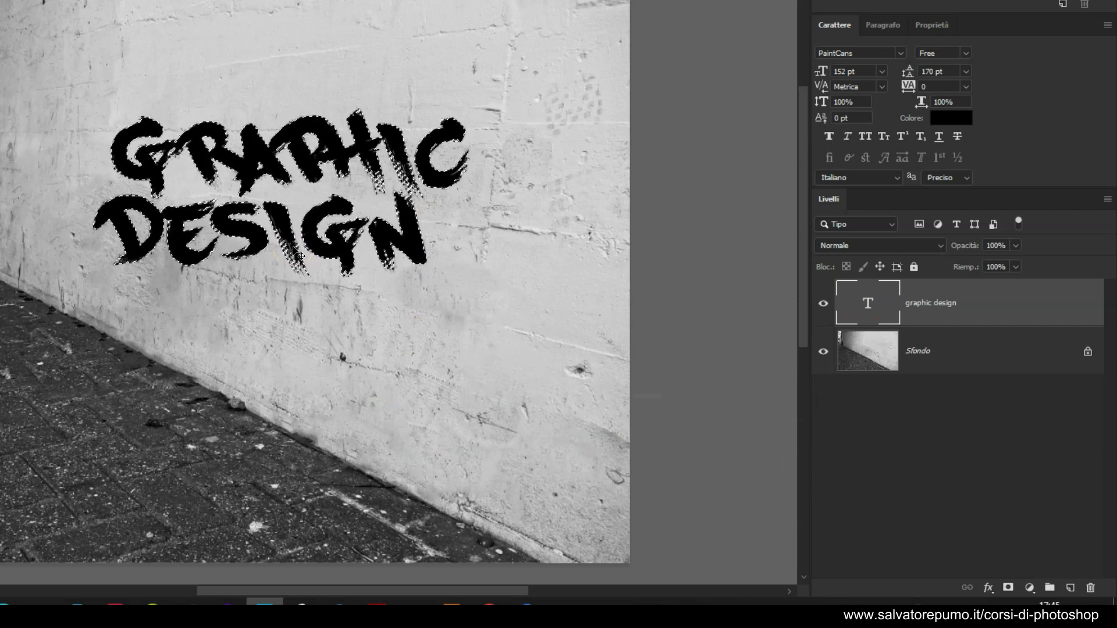
pyautogui.hotkey('ctrl', 'c')
pyautogui.click(823, 304)
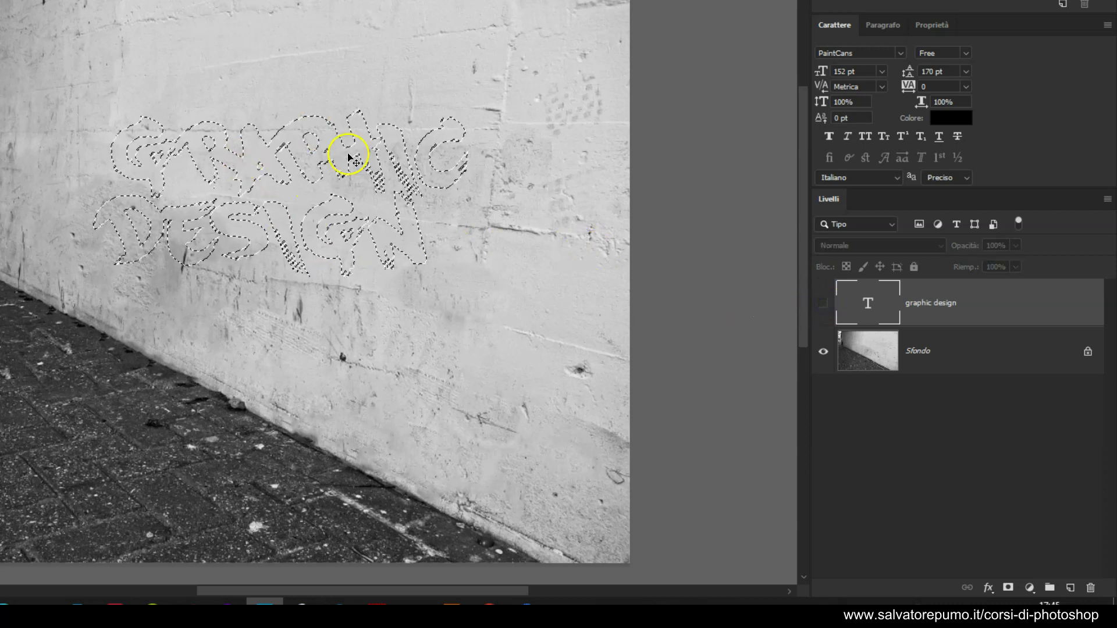
pyautogui.press('ctrl')
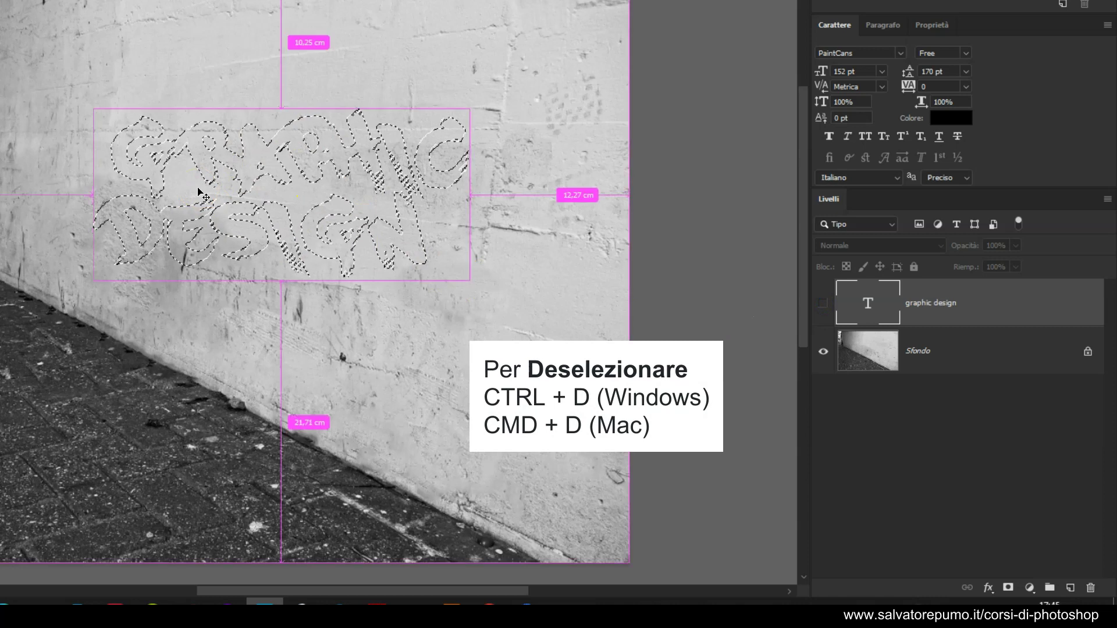
pyautogui.hotkey('ctrl', 'd')
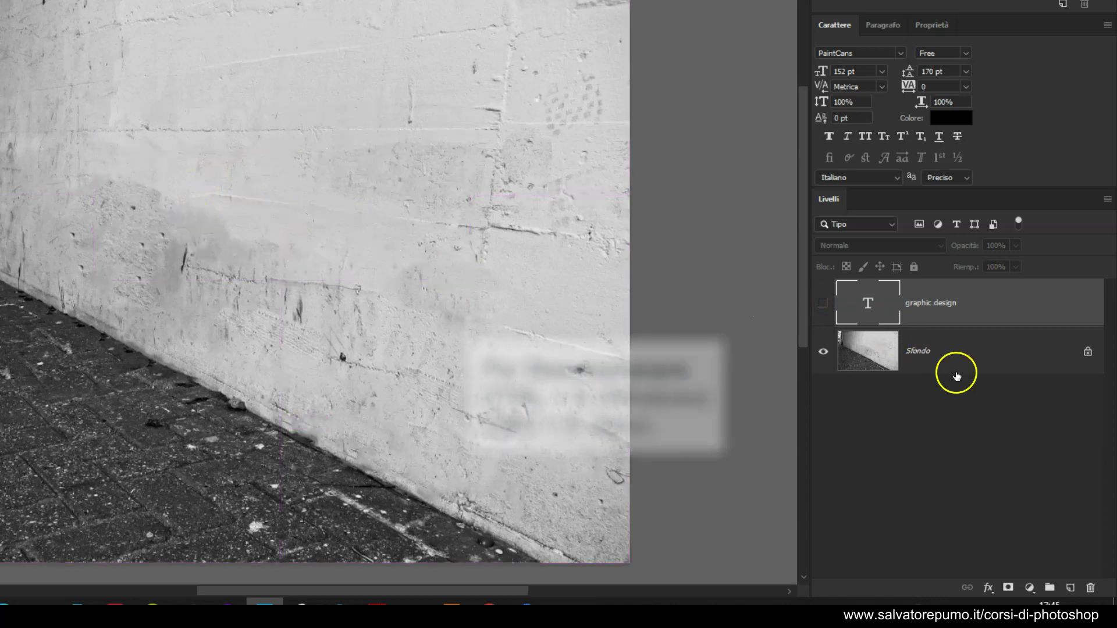
pyautogui.click(1070, 588)
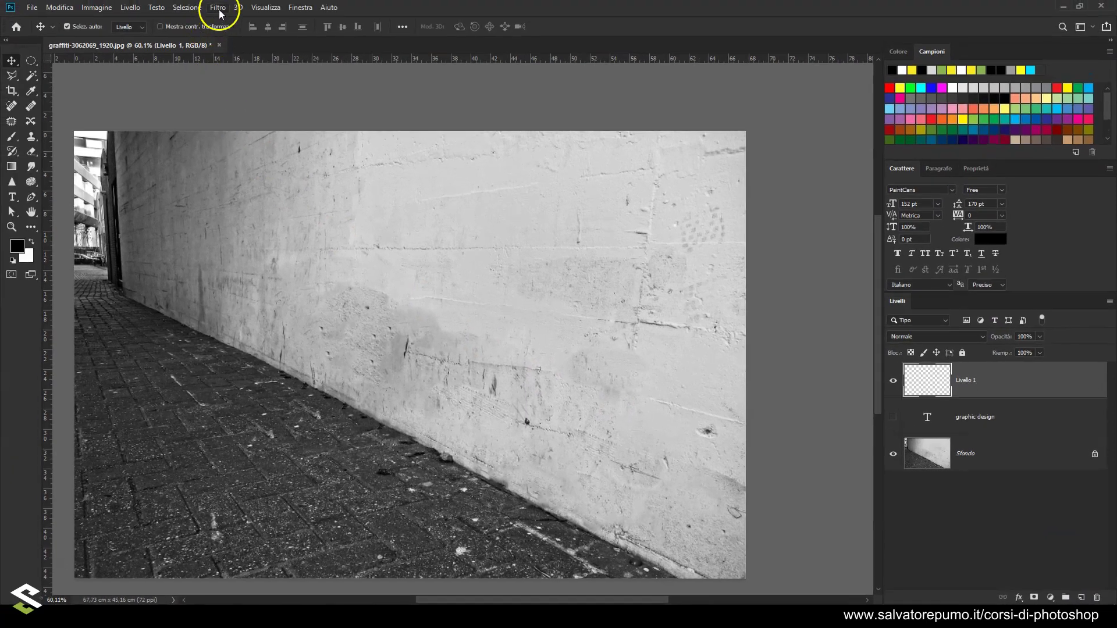
pyautogui.click(218, 7)
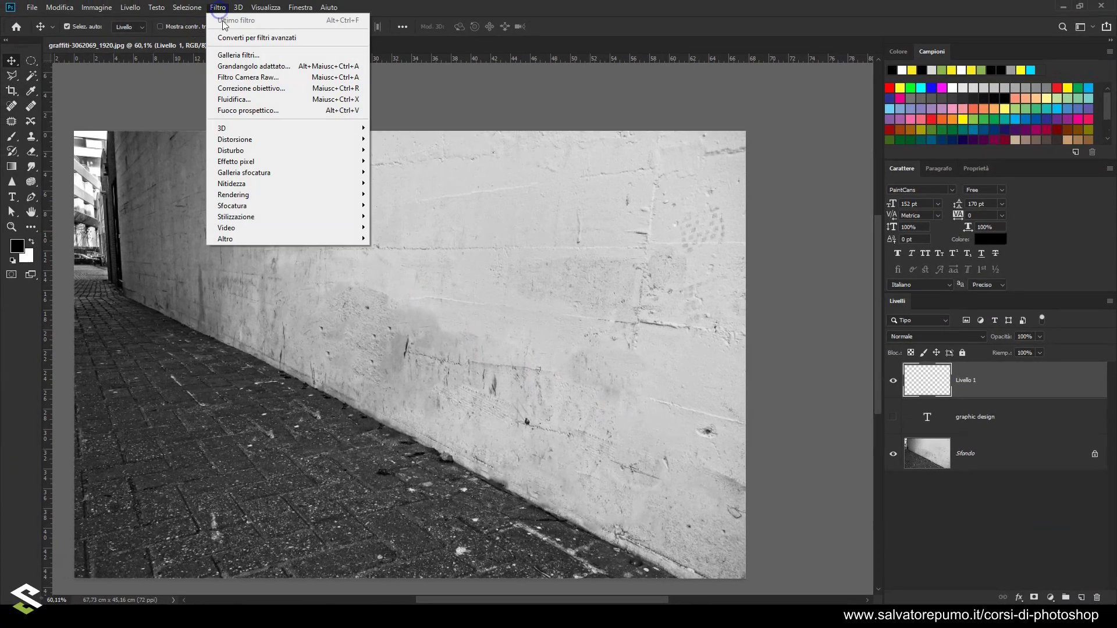
# - Open the Fuoco prospettico filter and delete its existing perspective plane
pyautogui.click(247, 111)
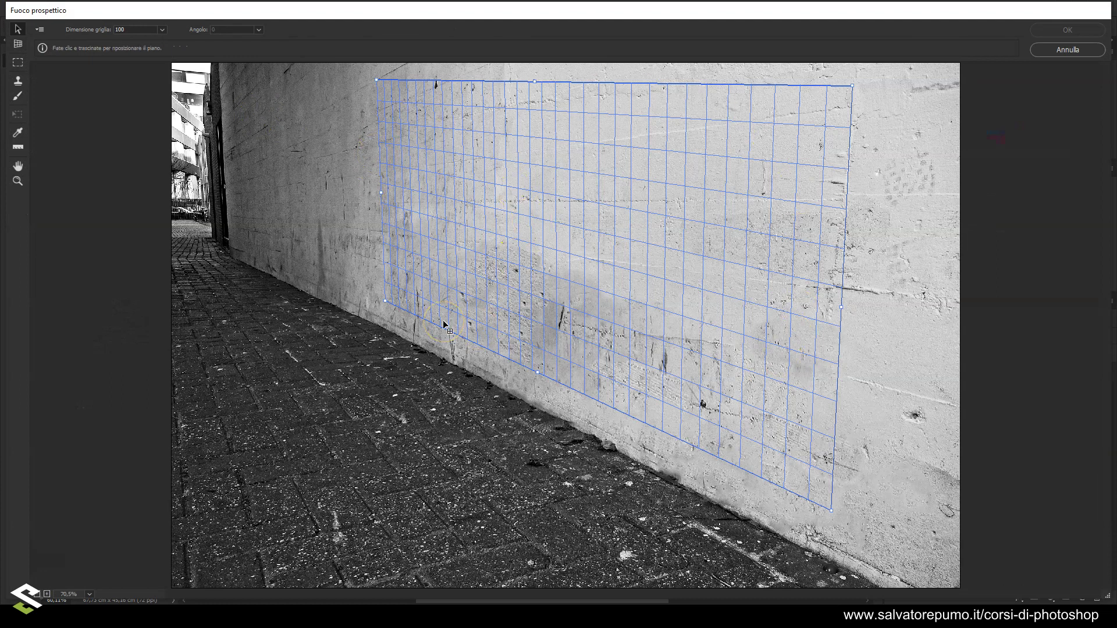
pyautogui.moveTo(523, 219); pyautogui.dragTo(539, 214)
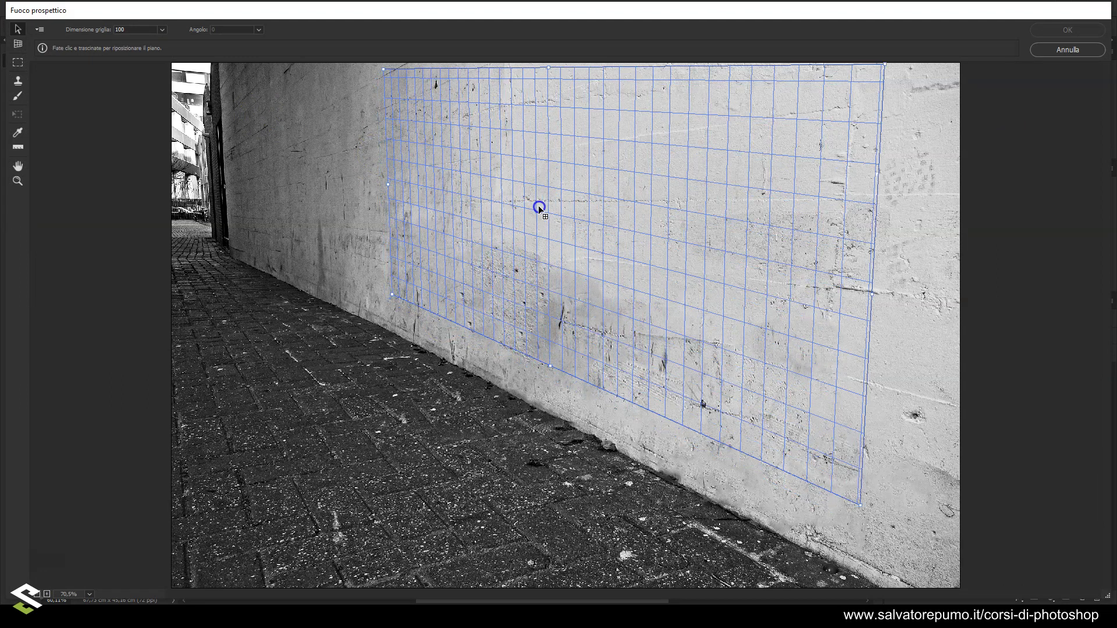
pyautogui.press('BackSpace')
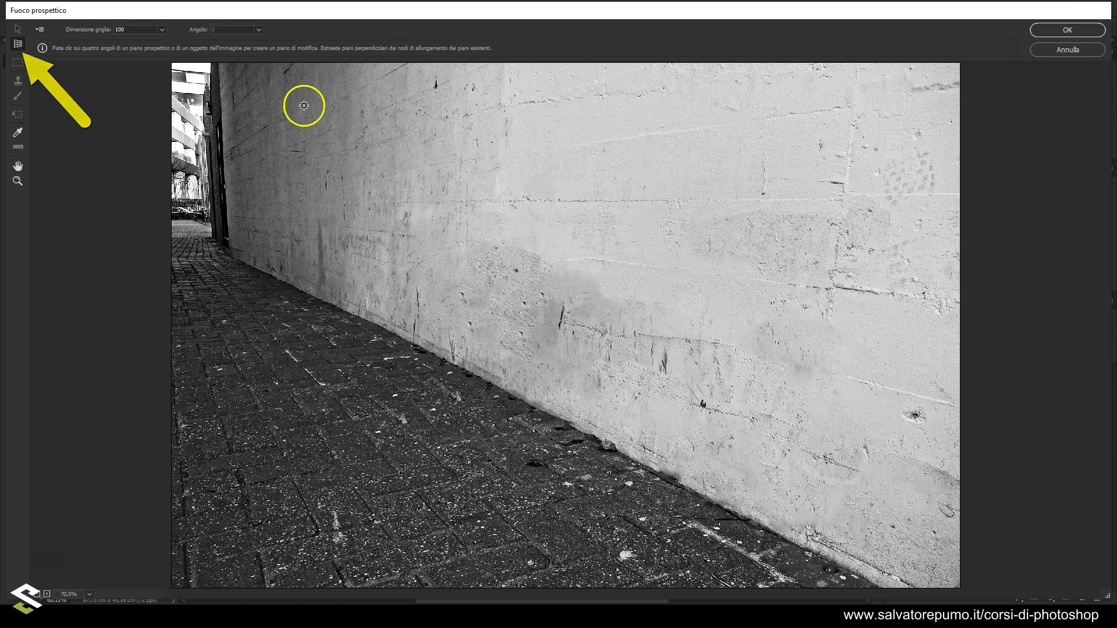
# - Place four corners of a new perspective plane on the wall, then adjust the right corners to match its slant
pyautogui.click(425, 84)
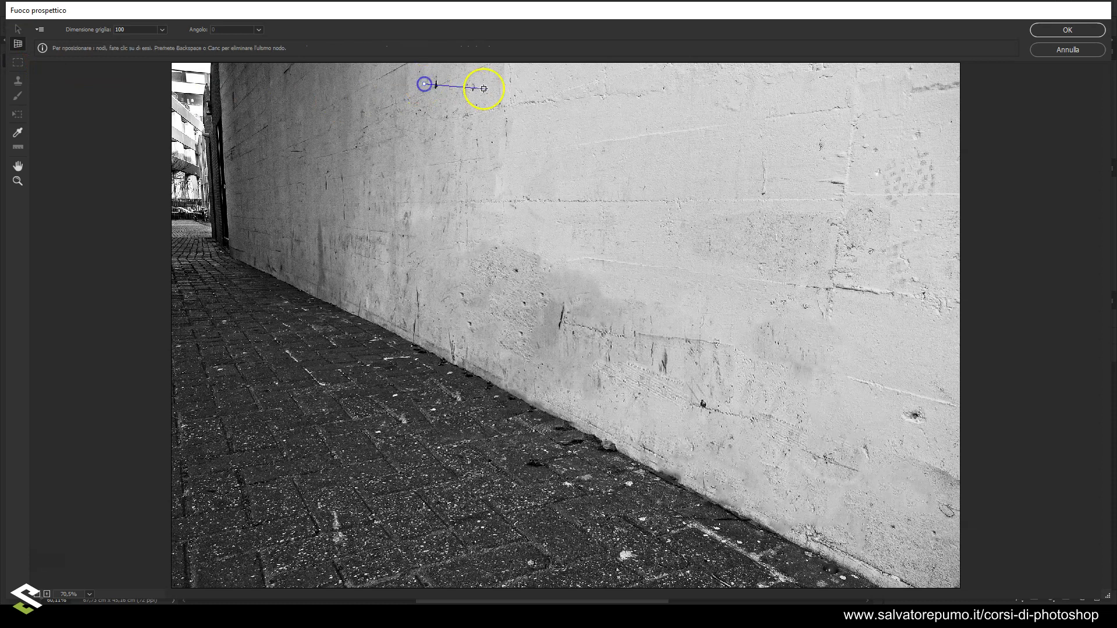
pyautogui.click(868, 88)
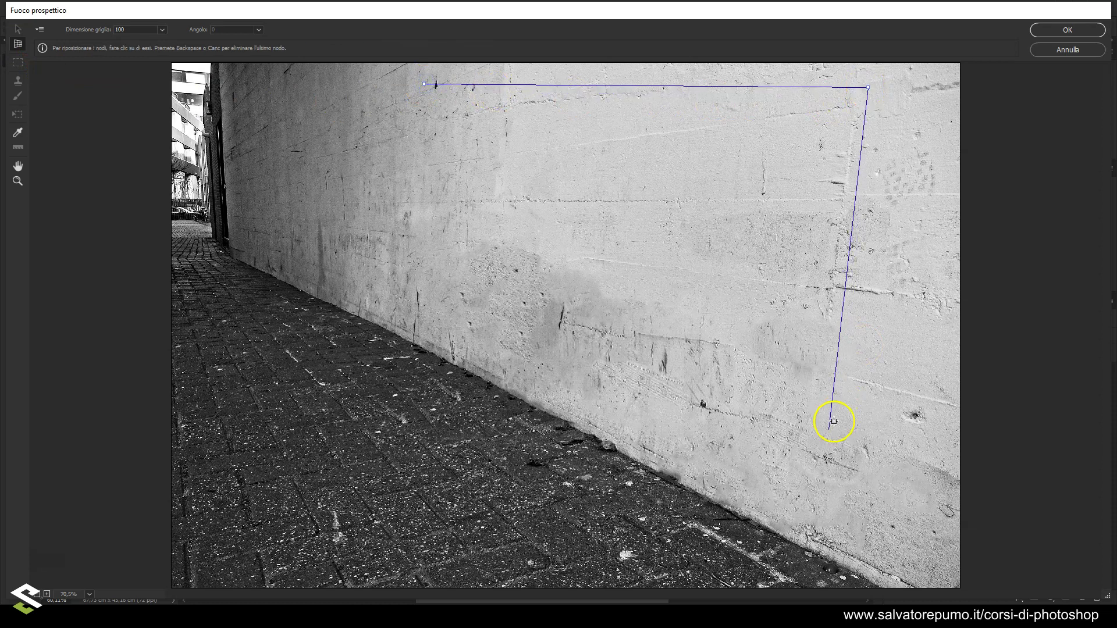
pyautogui.click(827, 516)
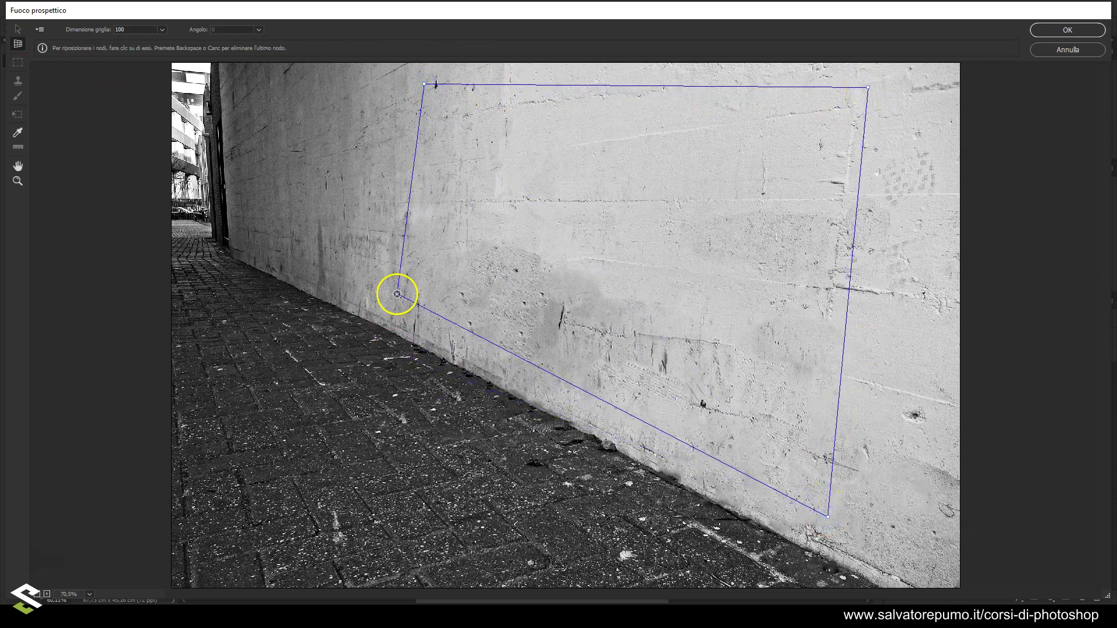
pyautogui.click(420, 317)
pyautogui.moveTo(826, 516); pyautogui.dragTo(829, 520)
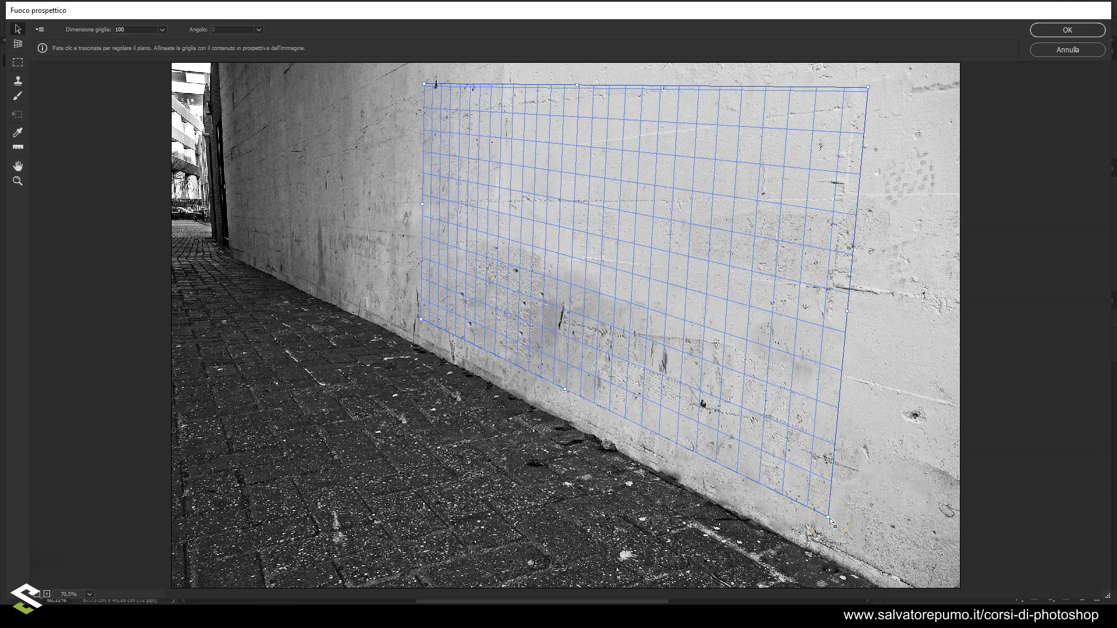
pyautogui.moveTo(829, 517); pyautogui.dragTo(845, 525)
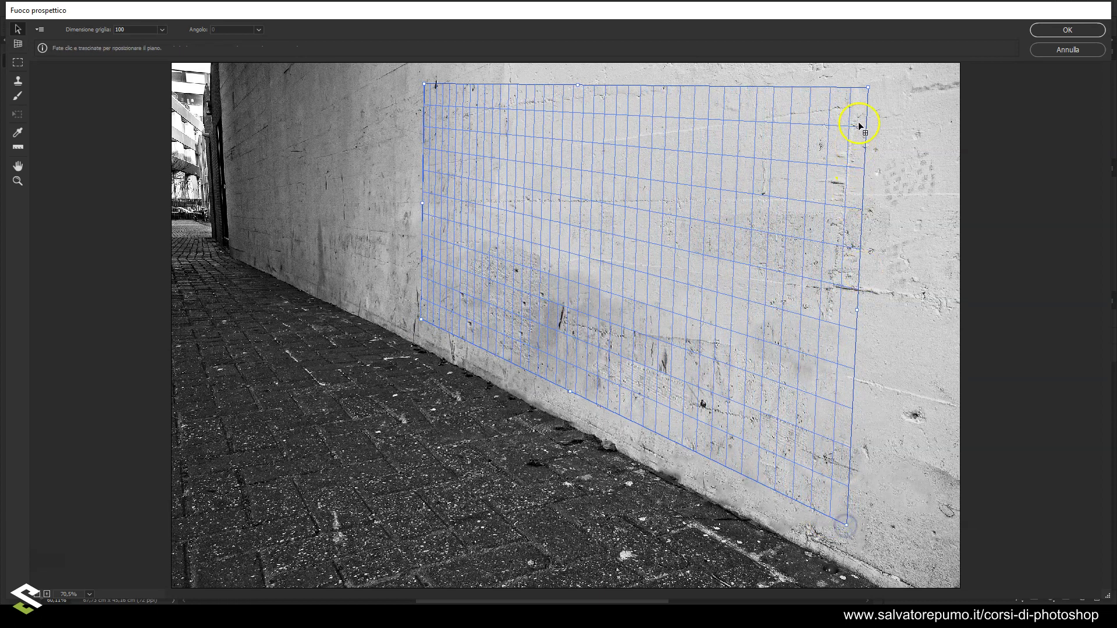
pyautogui.moveTo(868, 87); pyautogui.dragTo(880, 92)
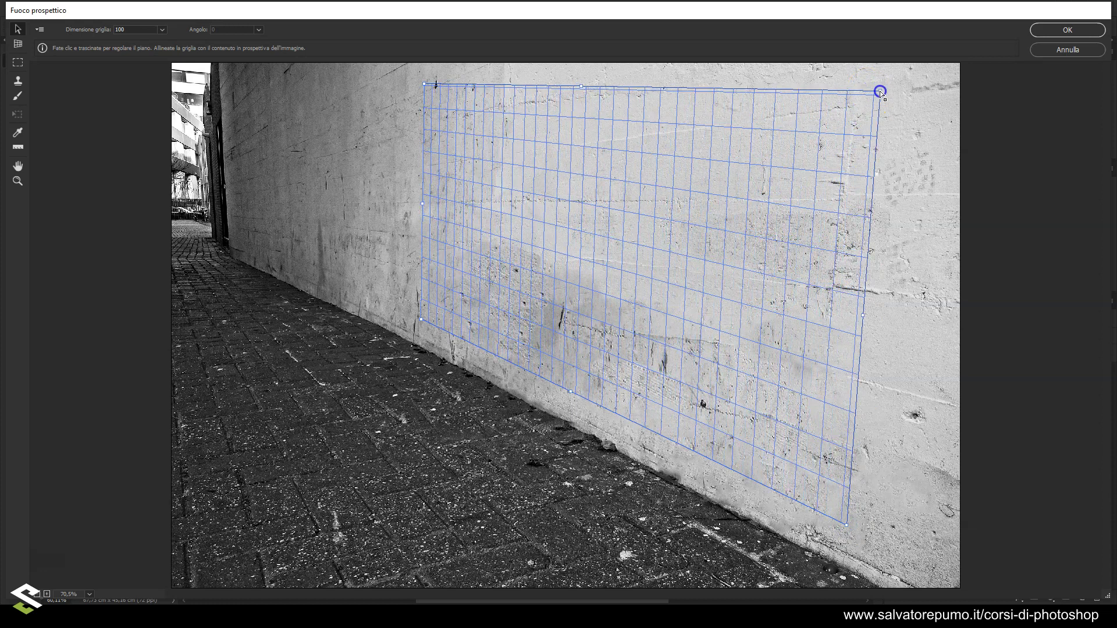
pyautogui.moveTo(848, 525); pyautogui.dragTo(852, 521)
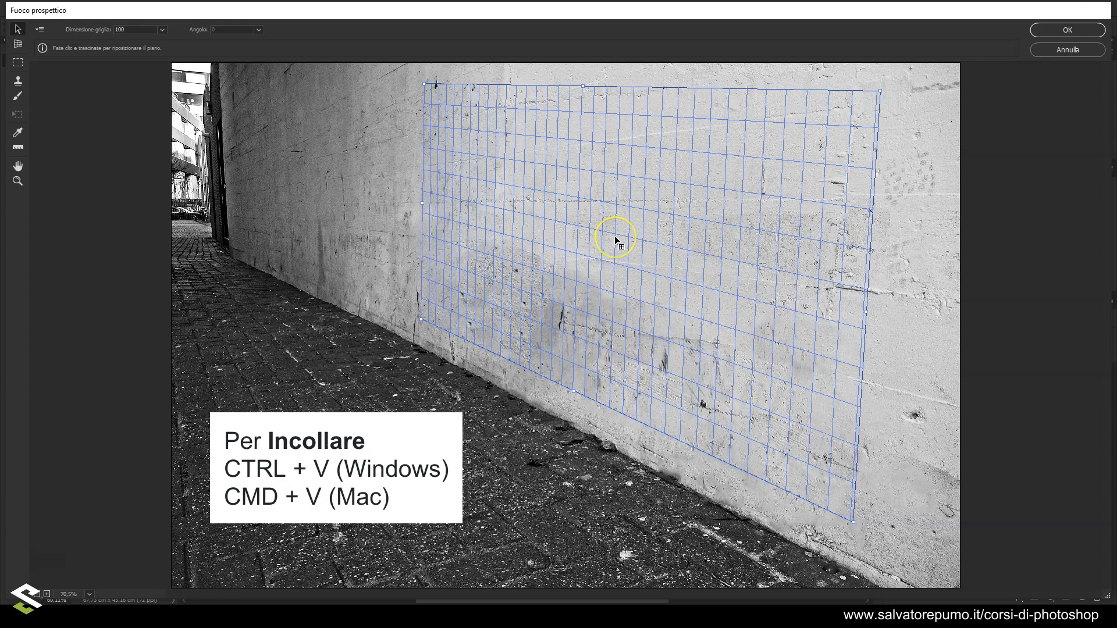
# - Paste the GRAPHIC DESIGN lettering and position it inside the blue perspective grid
pyautogui.hotkey('ctrl', 'v')
pyautogui.hotkey('ctrl', 'v')
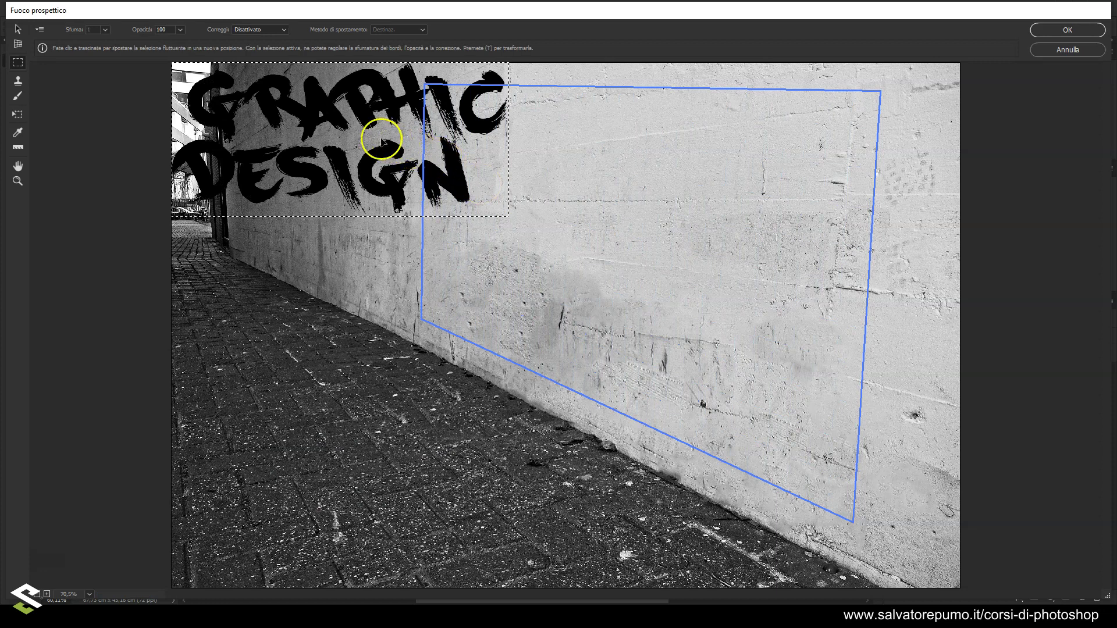
pyautogui.moveTo(373, 136); pyautogui.dragTo(667, 257)
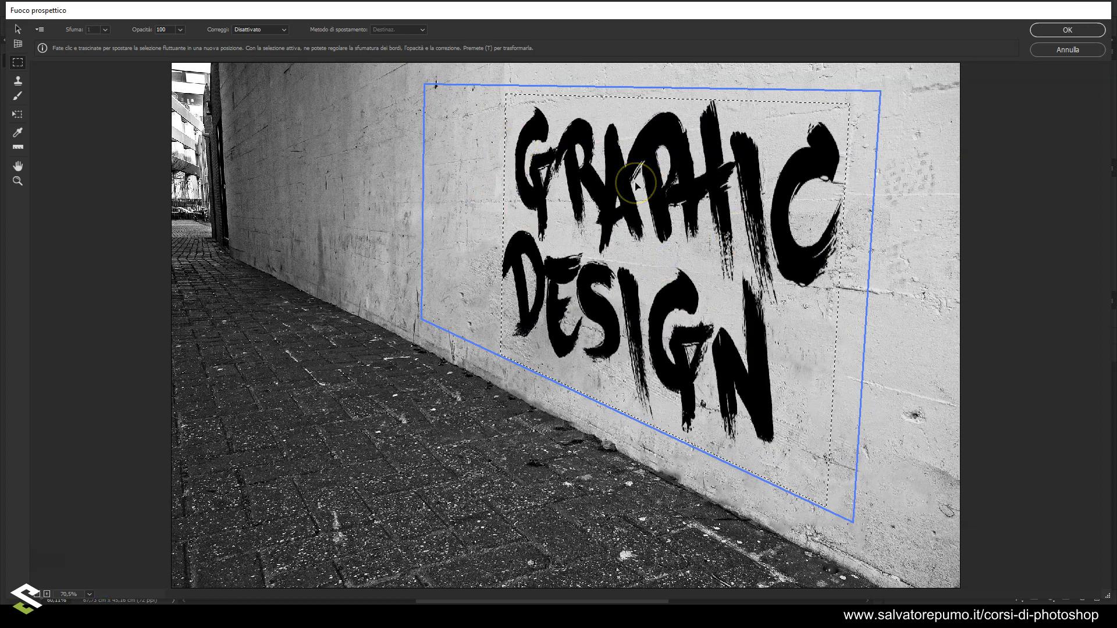
pyautogui.moveTo(653, 180); pyautogui.dragTo(651, 192)
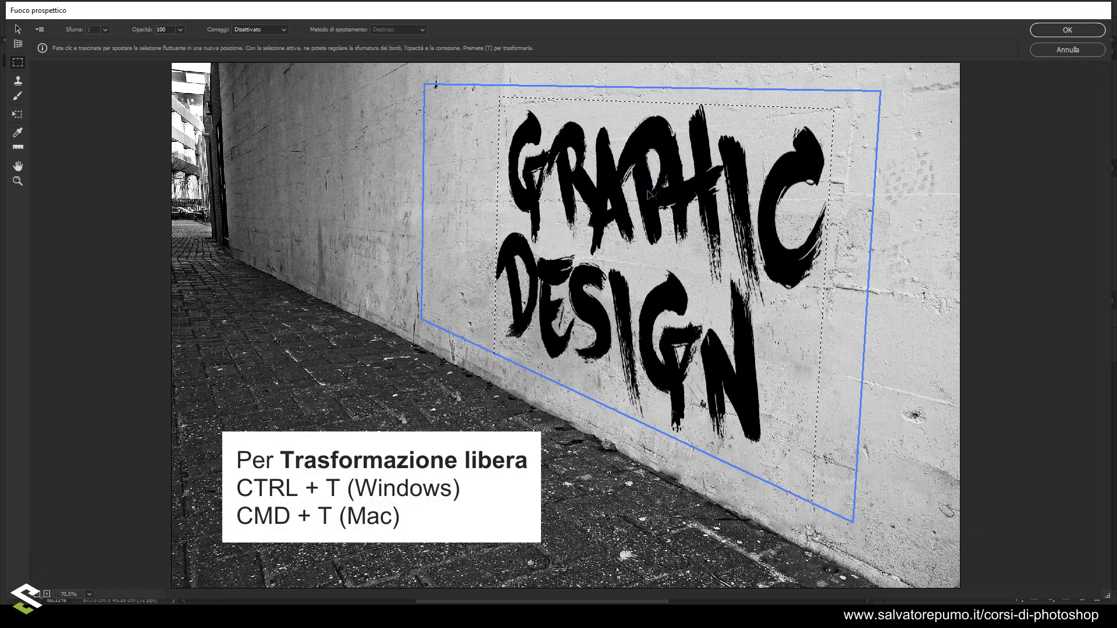
# - Scale the pasted lettering proportionally from its centre to fit inside the wall plane
pyautogui.press('alt')
pyautogui.hotkey('ctrl', 't')
pyautogui.click(500, 97)
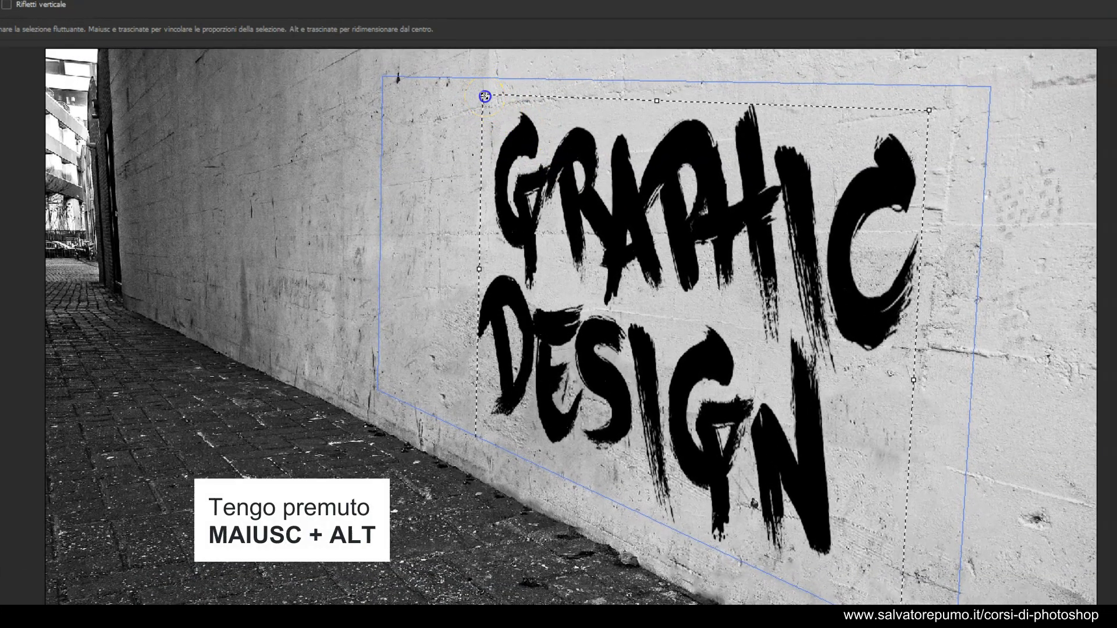
pyautogui.moveTo(485, 96)
pyautogui.mouseDown()
pyautogui.moveTo(504, 129)
pyautogui.moveTo(462, 85)
pyautogui.moveTo(468, 95)
pyautogui.mouseUp()
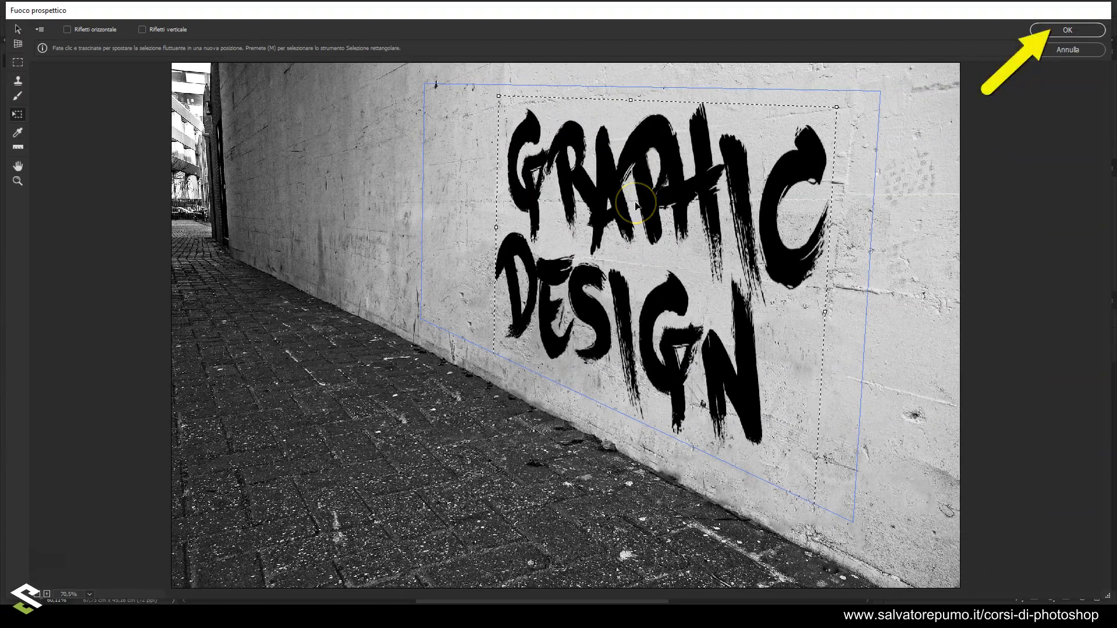
# - Apply the Vanishing Point filter to render the lettering onto 'Livello 1', then zoom in
pyautogui.press('Return')
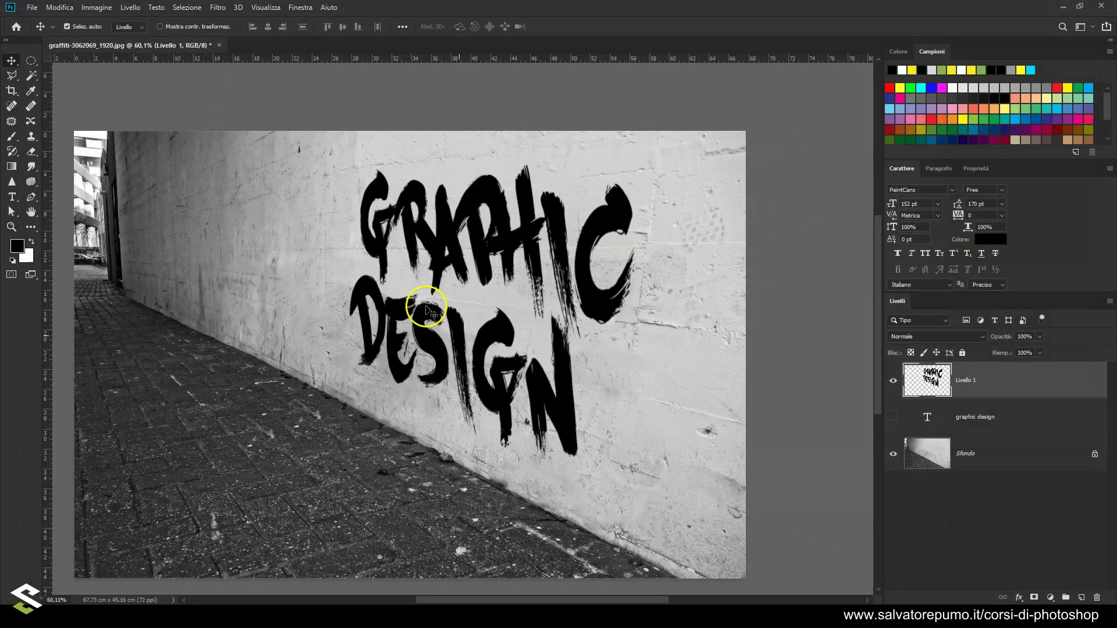
pyautogui.scroll(1, 414, 276)
pyautogui.scroll(1, 428, 283)
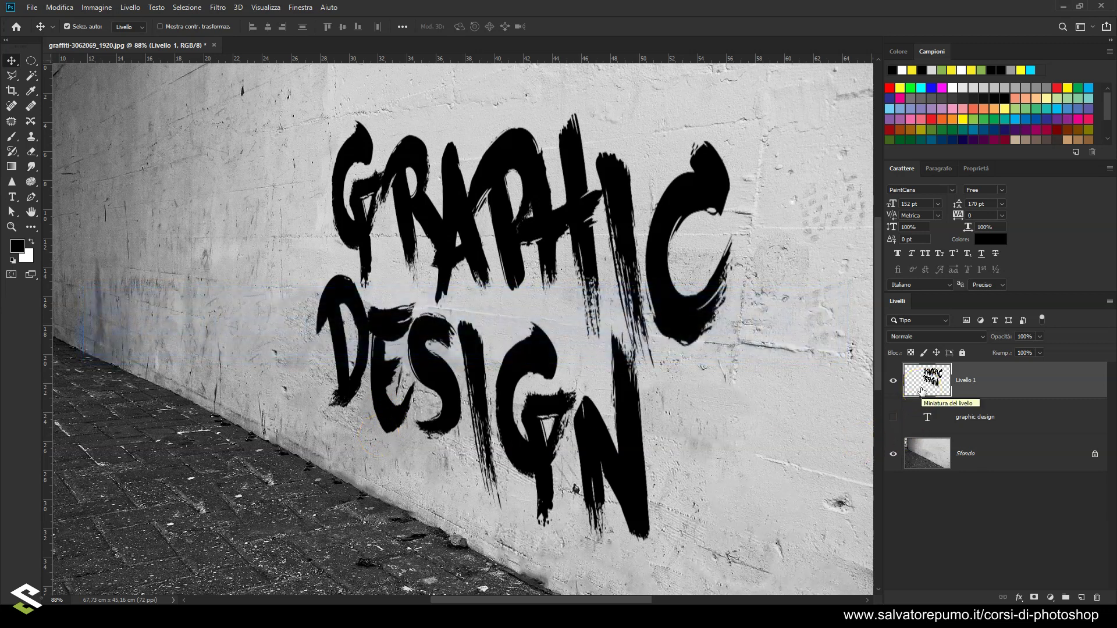
# - In Livello 1's Layer Style, set the Livello sottostante blend sliders to 148 and 220
pyautogui.doubleClick(921, 391)
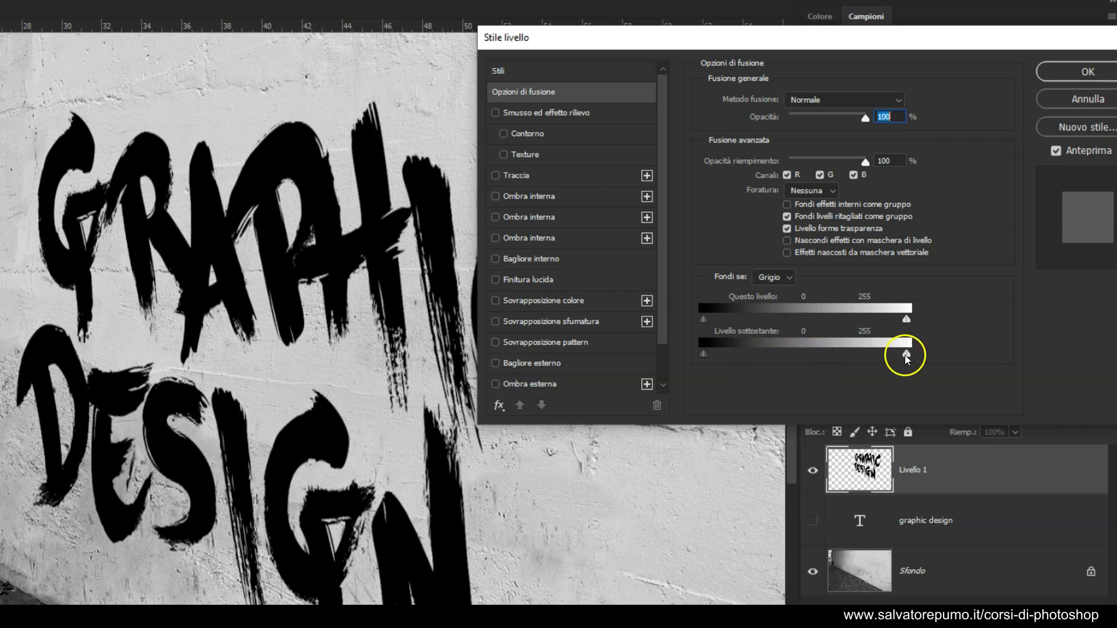
pyautogui.moveTo(905, 355); pyautogui.dragTo(878, 353)
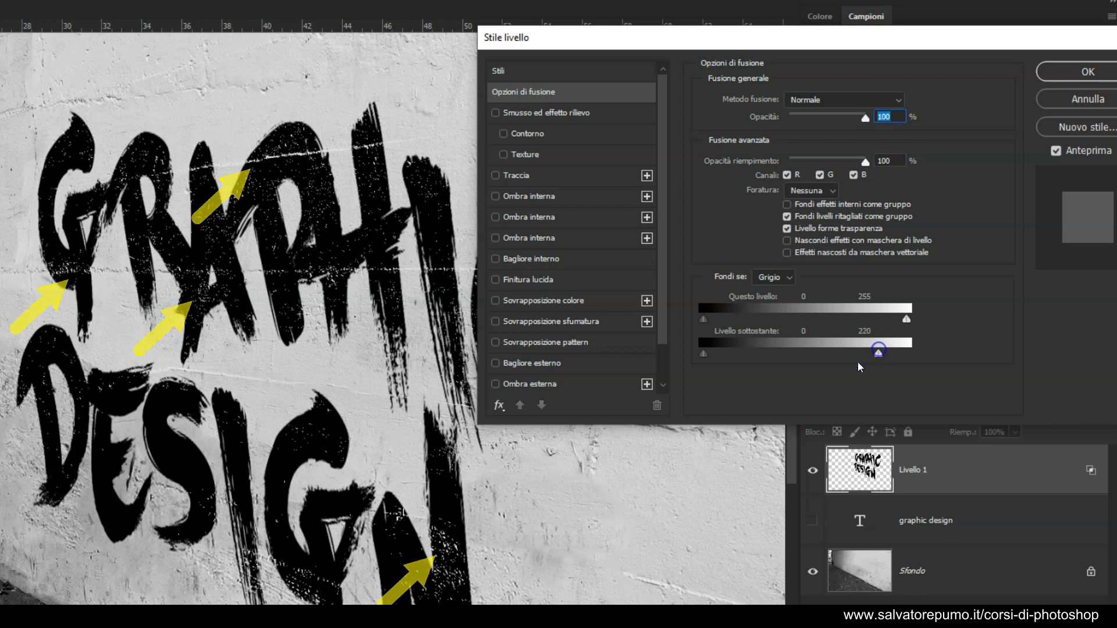
pyautogui.moveTo(449, 574); pyautogui.dragTo(469, 568)
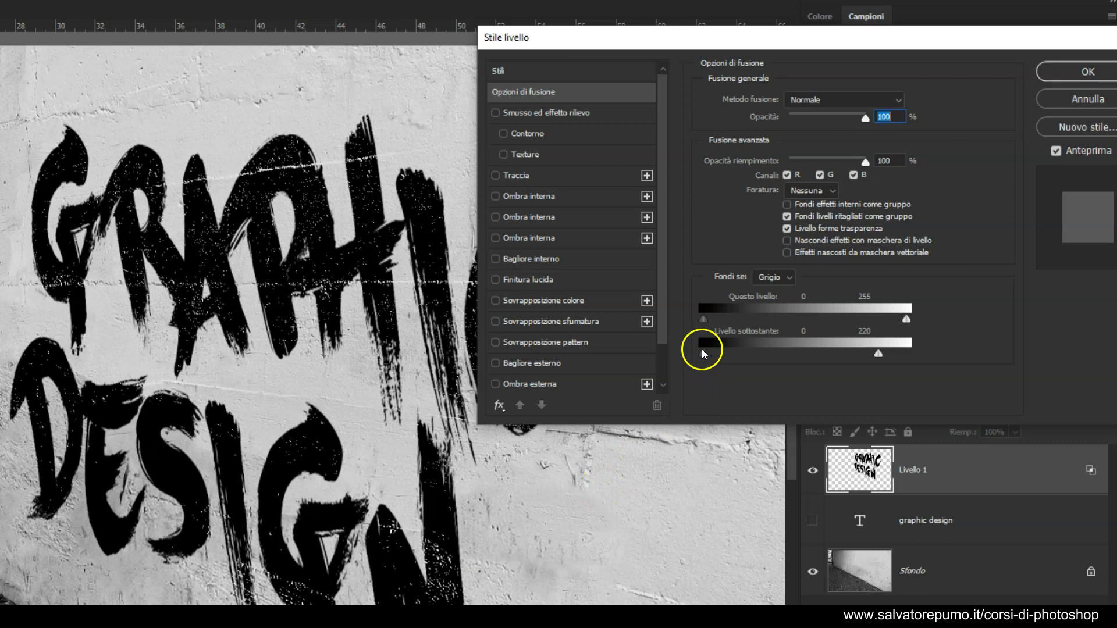
pyautogui.moveTo(703, 354)
pyautogui.mouseDown()
pyautogui.moveTo(738, 344)
pyautogui.moveTo(764, 359)
pyautogui.moveTo(821, 358)
pyautogui.mouseUp()
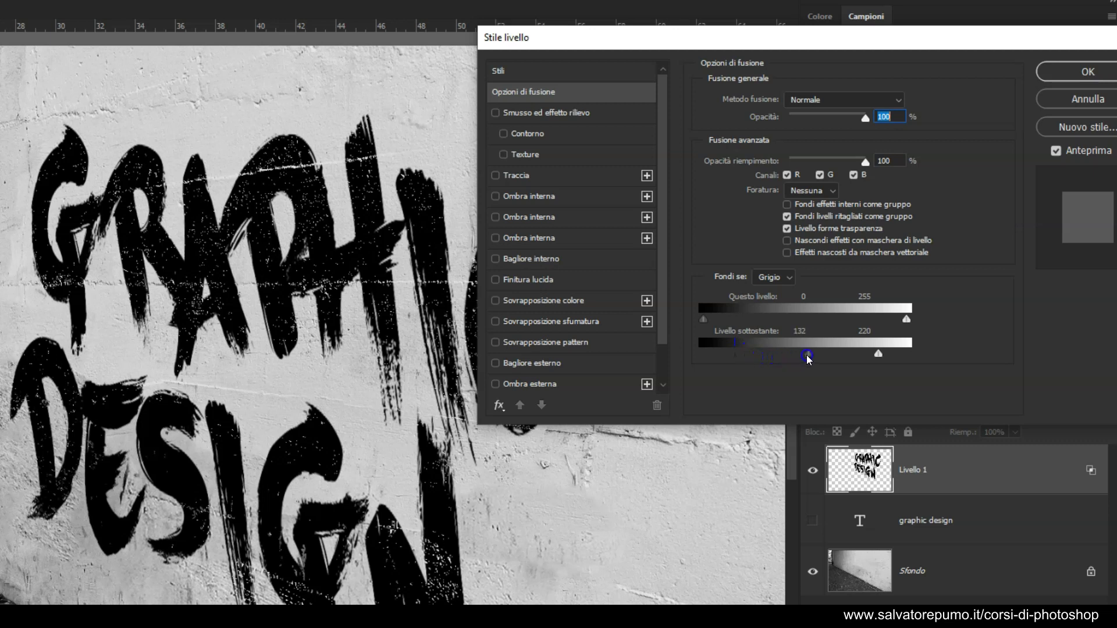
pyautogui.moveTo(821, 357); pyautogui.dragTo(822, 350)
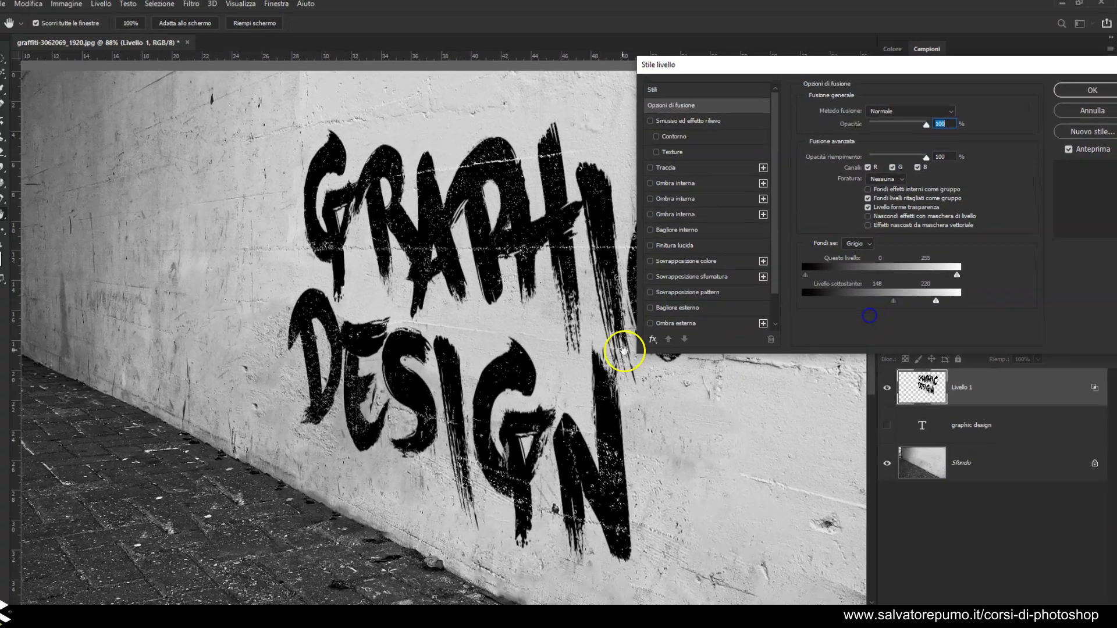
pyautogui.moveTo(624, 349)
pyautogui.mouseDown()
pyautogui.moveTo(498, 349)
pyautogui.moveTo(508, 392)
pyautogui.mouseUp()
pyautogui.hotkey('ctrl', 'r')
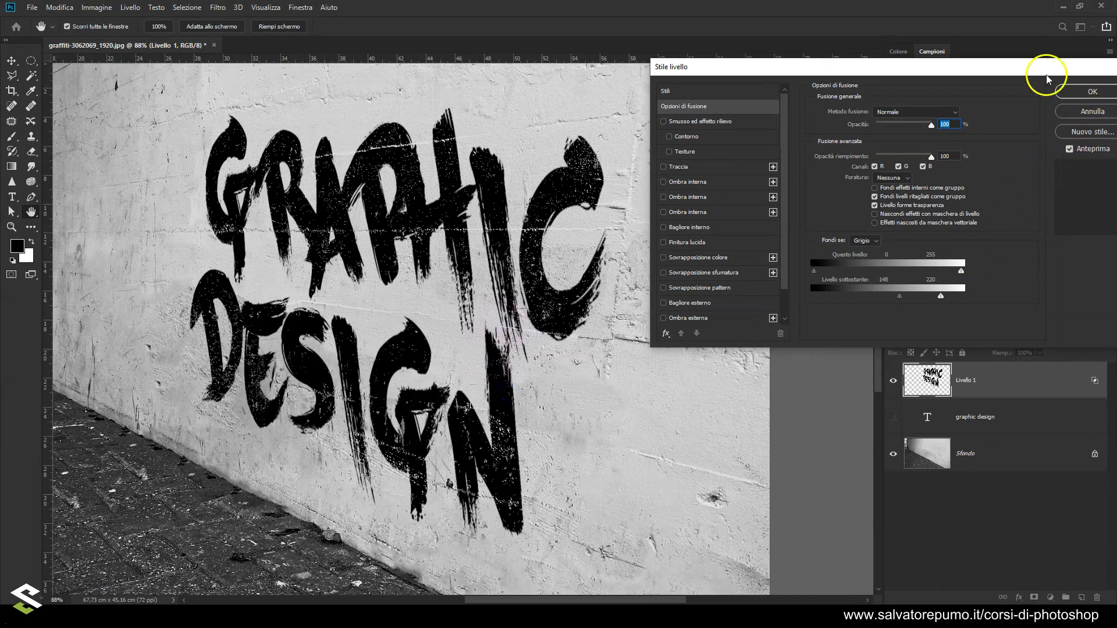
# - Commit the 148–220 Blend If settings to Livello 1
pyautogui.moveTo(1027, 68); pyautogui.dragTo(986, 86)
pyautogui.click(1052, 109)
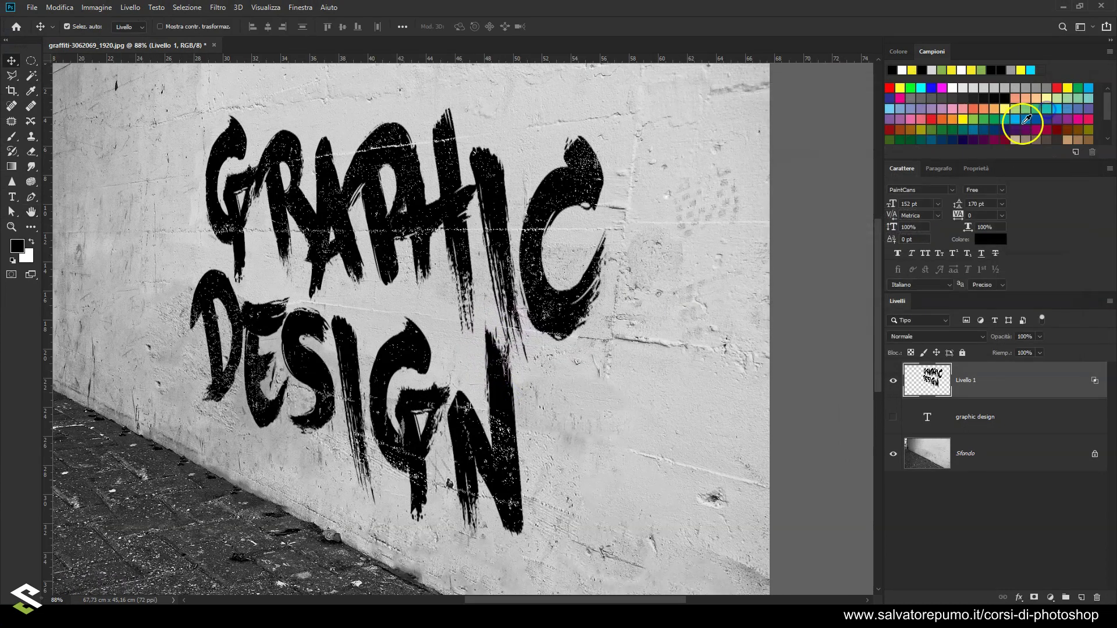